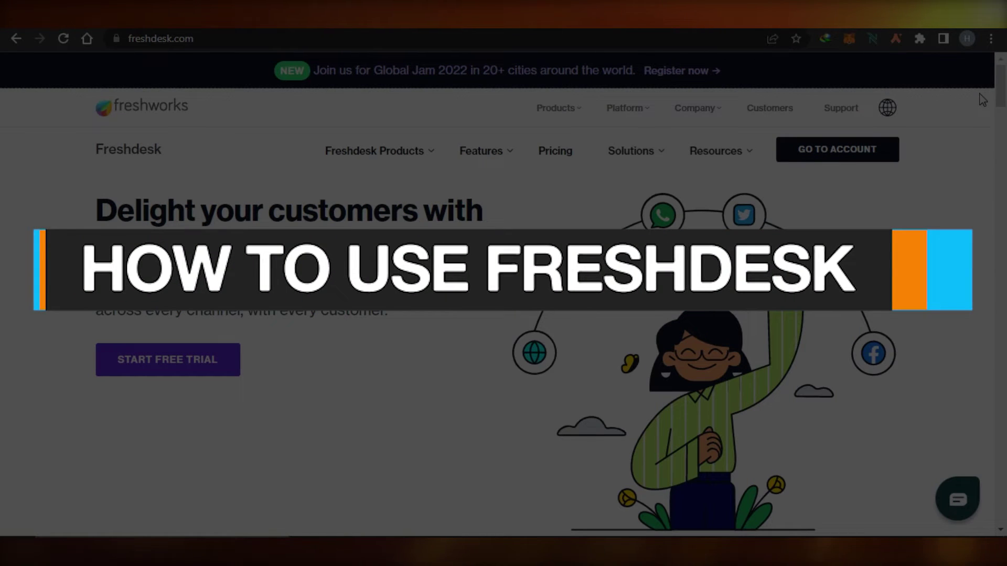
# Browse the freshdesk.com homepage, then go to the helpdesk account's All tickets list
pyautogui.moveTo(1002, 82); pyautogui.dragTo(1002, 283)
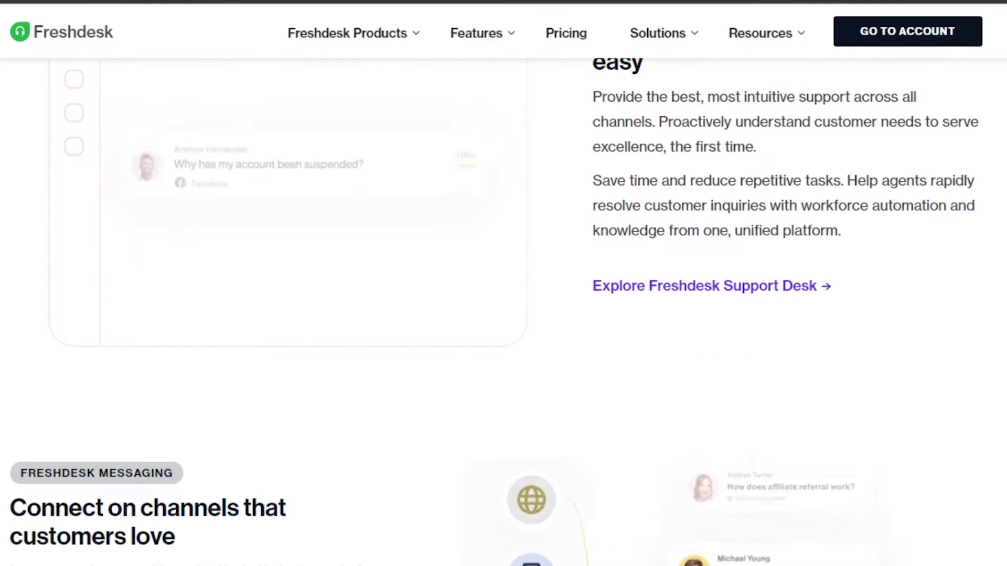
pyautogui.scroll(-10, 503, 312)
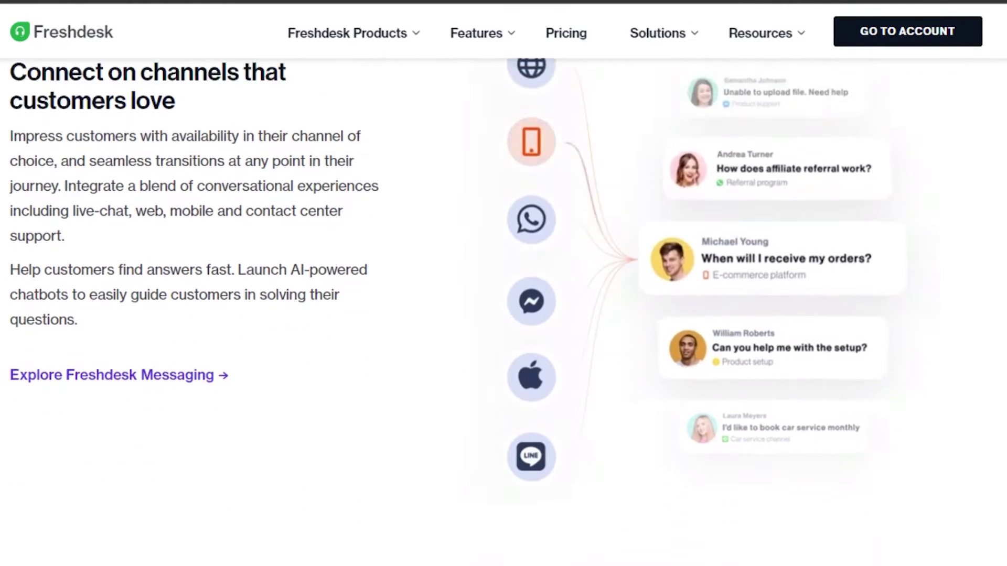
pyautogui.scroll(-10, 504, 311)
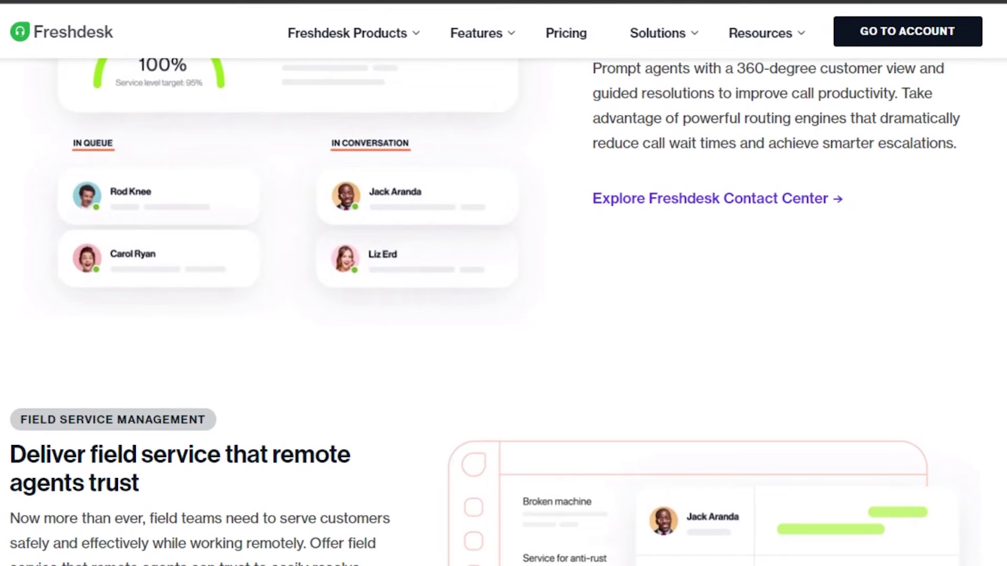
pyautogui.scroll(-7, 503, 311)
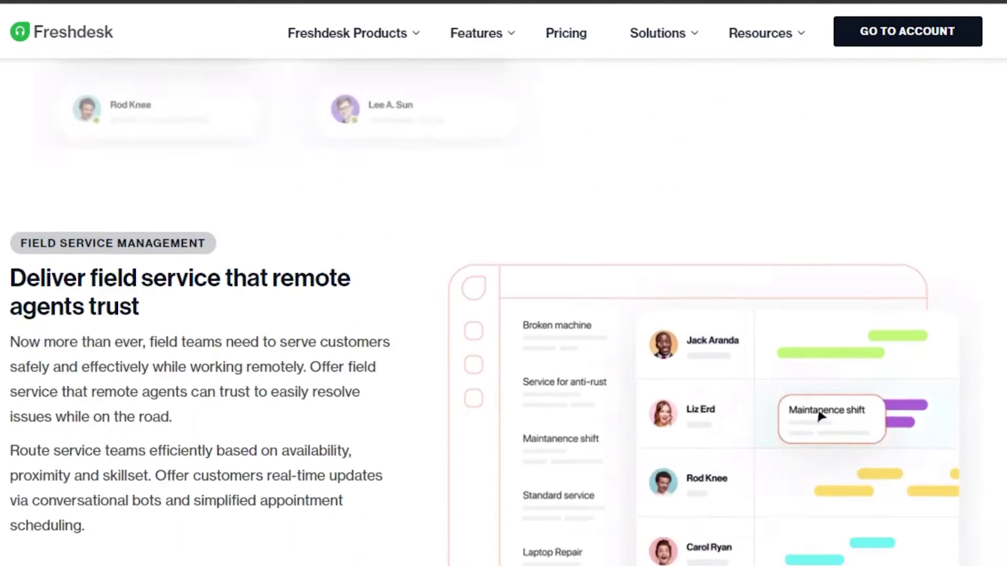
pyautogui.scroll(-11, 862, 204)
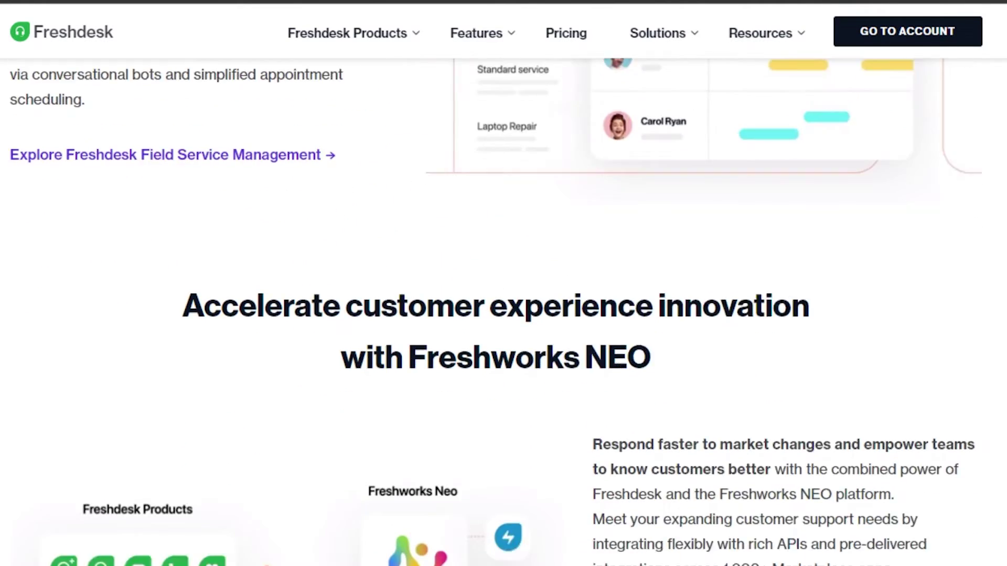
pyautogui.scroll(20, 504, 311)
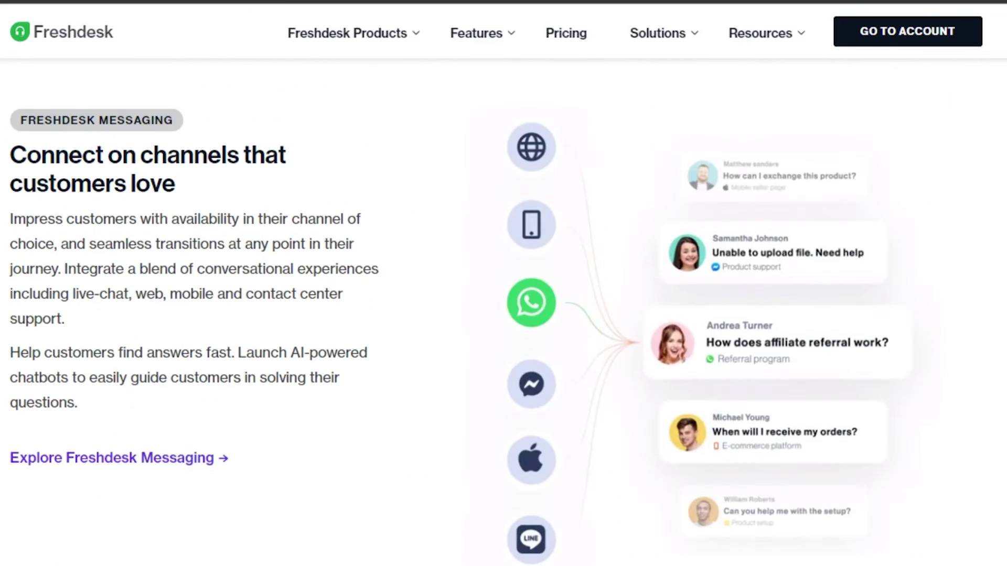
pyautogui.scroll(8, 504, 311)
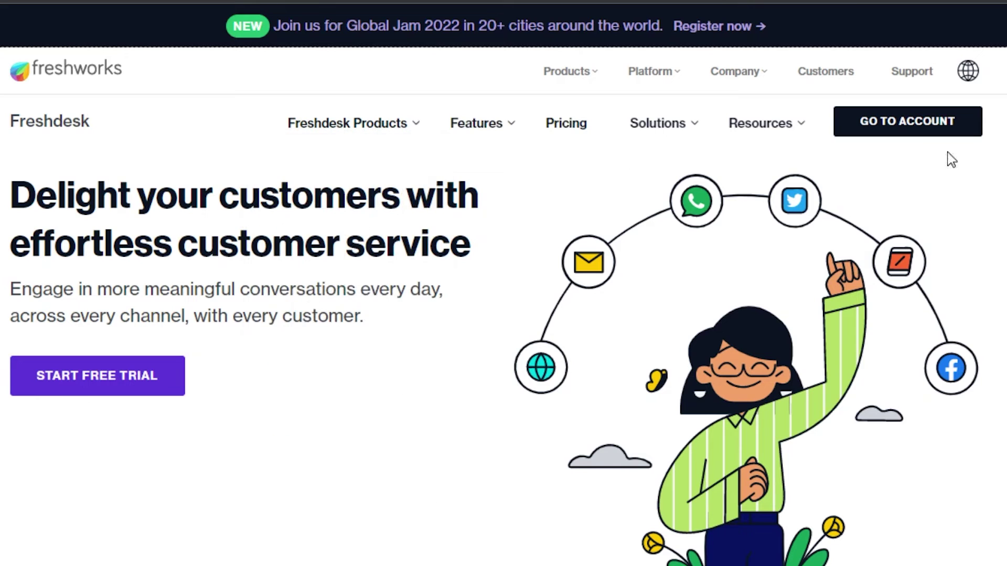
pyautogui.scroll(-10, 504, 284)
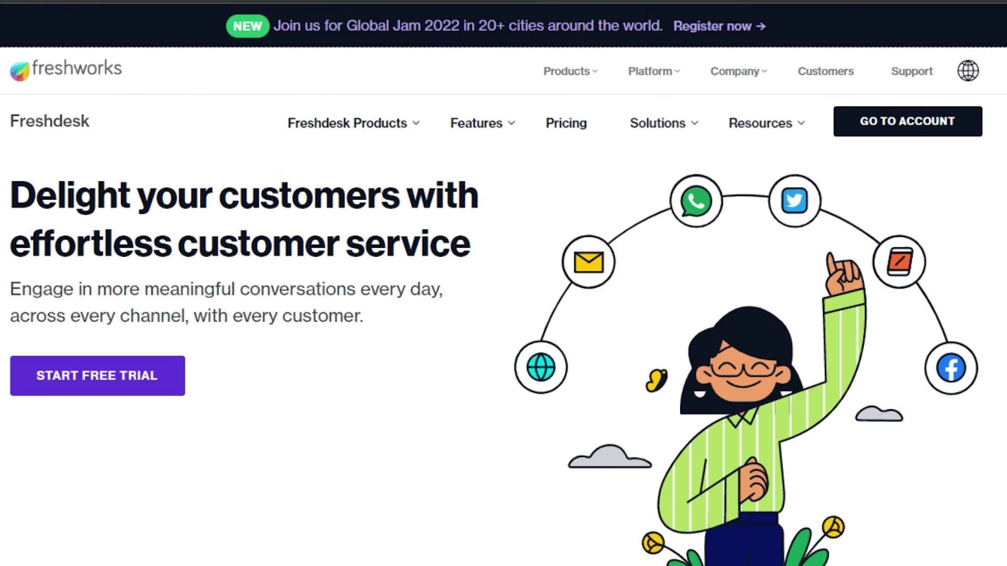
pyautogui.moveTo(589, 90)
pyautogui.moveTo(338, 132)
pyautogui.moveTo(617, 143)
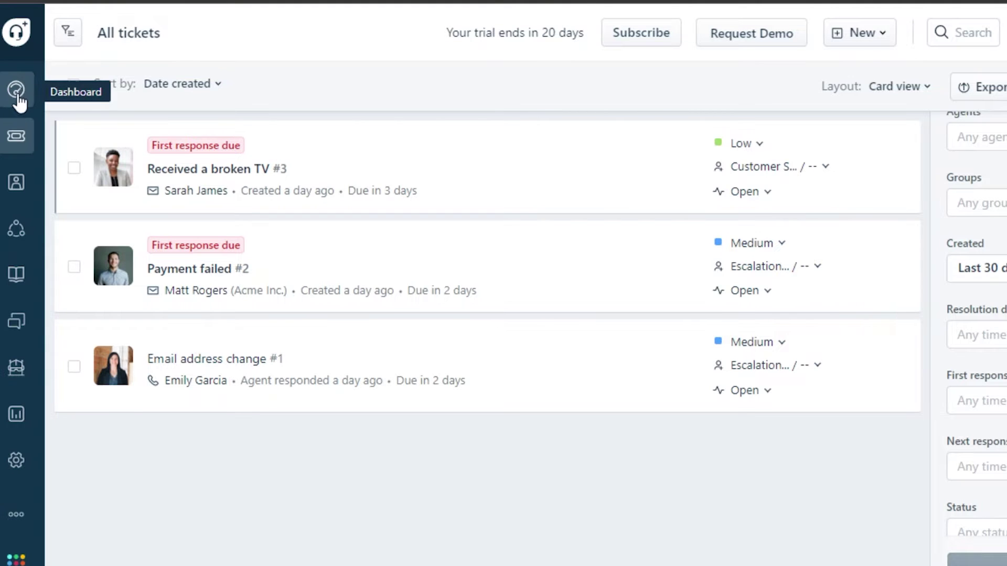
# Reload the All tickets list, then head to Contacts from the sidebar
pyautogui.click(15, 143)
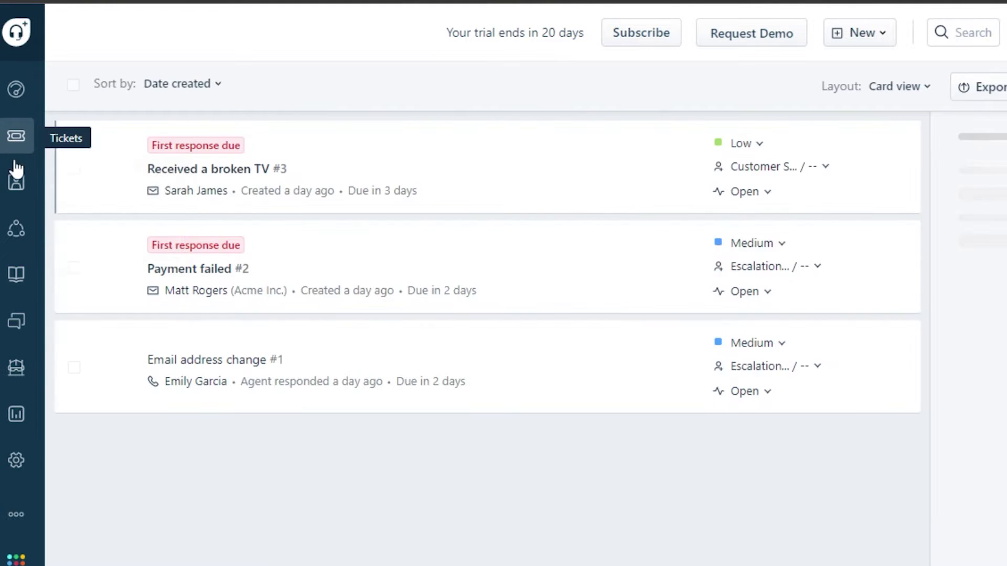
pyautogui.moveTo(18, 184)
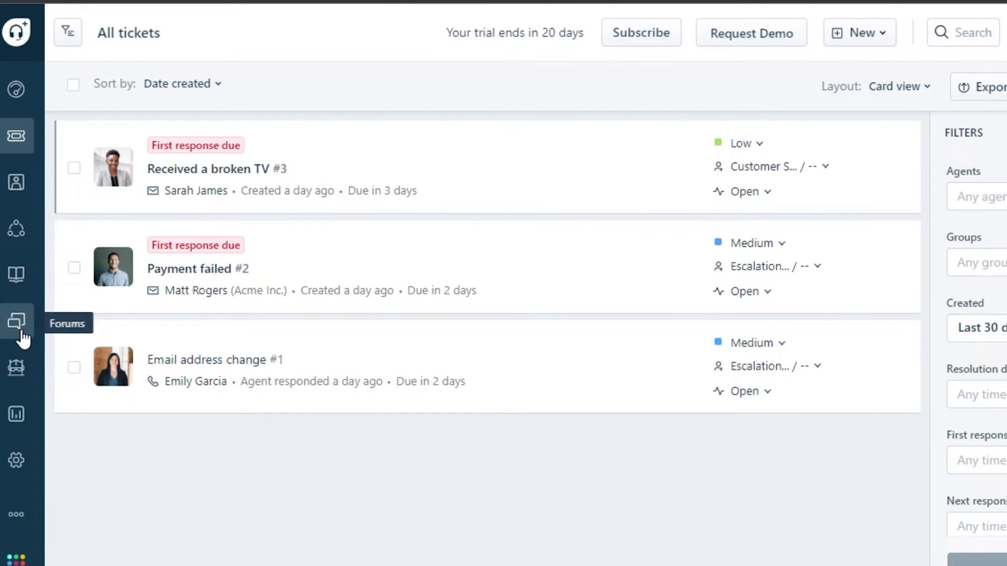
pyautogui.moveTo(20, 427)
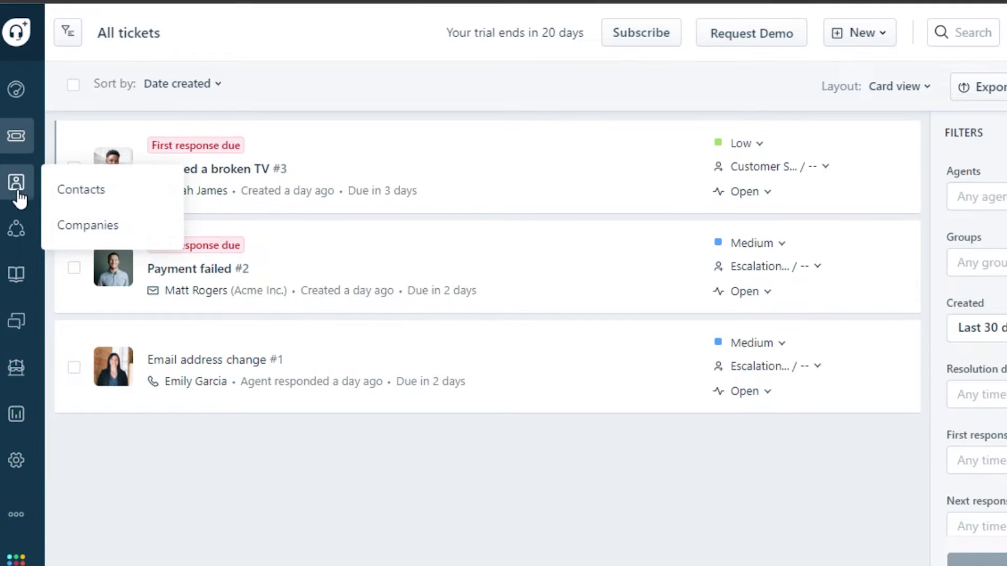
# Open All contacts and look over the 15 contacts with their e-mails and phones
pyautogui.click(76, 191)
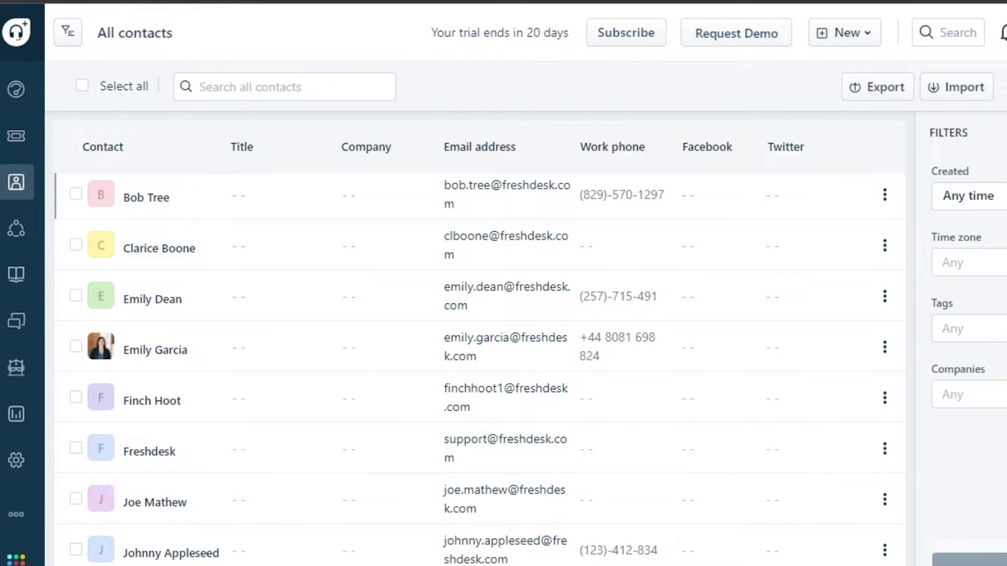
pyautogui.scroll(-5, 627, 529)
pyautogui.scroll(5, 627, 529)
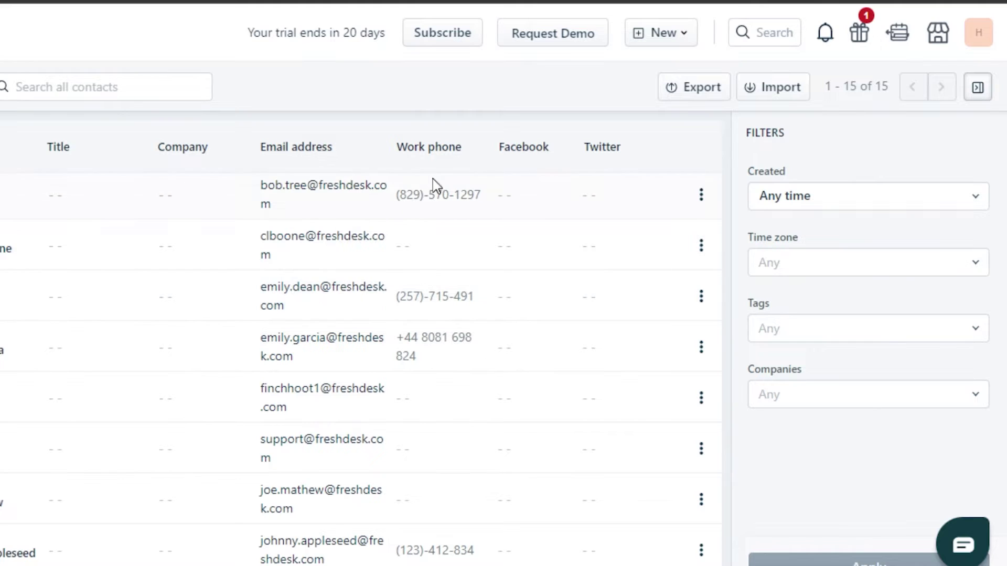
# Start a new contact and enter the full name, title 'How to Global' and e-mail address
pyautogui.click(664, 35)
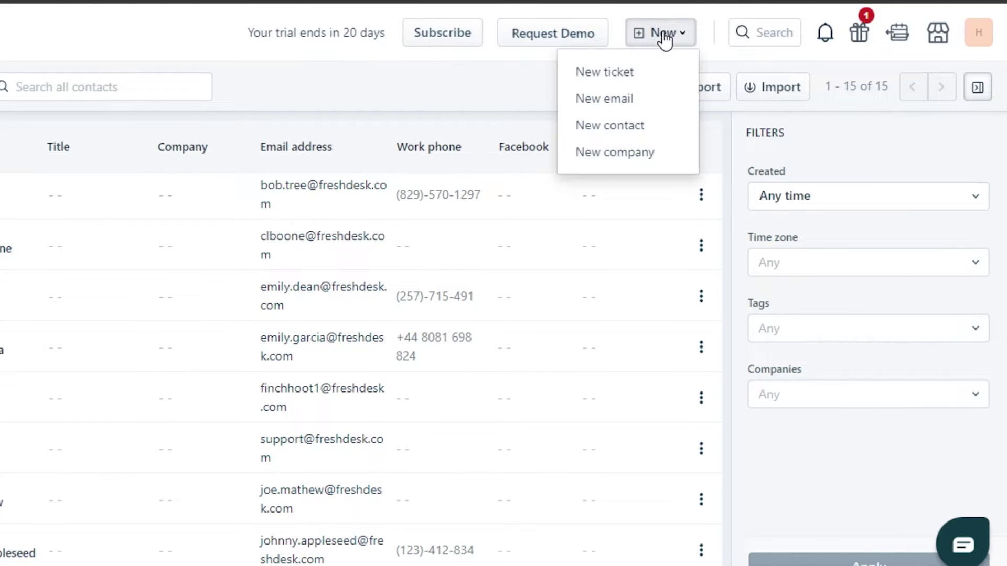
pyautogui.click(602, 126)
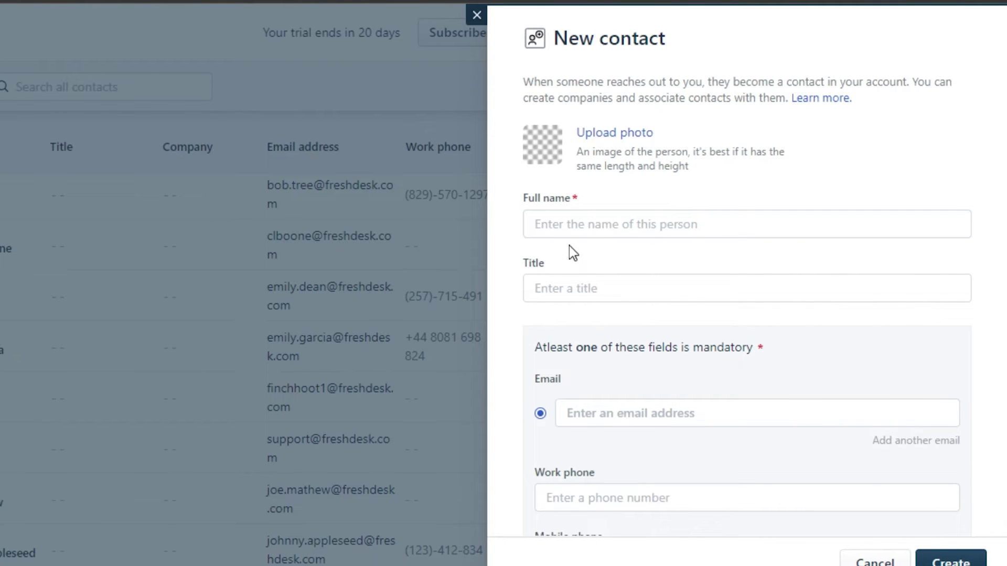
pyautogui.click(575, 225)
pyautogui.click(591, 263)
pyautogui.click(605, 295)
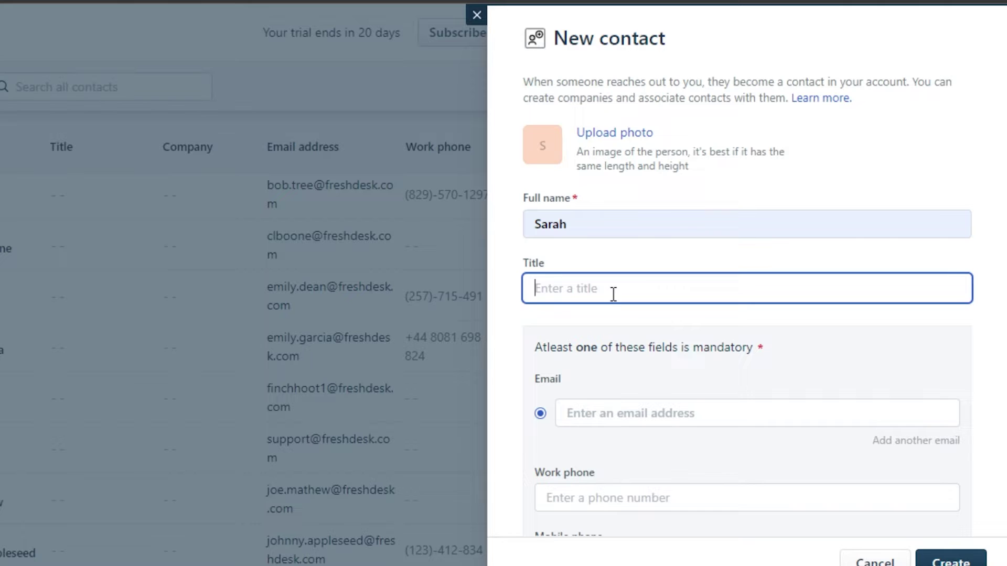
pyautogui.write('How to Global')
pyautogui.click(651, 411)
# Review the remaining contact fields, including Company, and create the contact
pyautogui.scroll(-5, 593, 277)
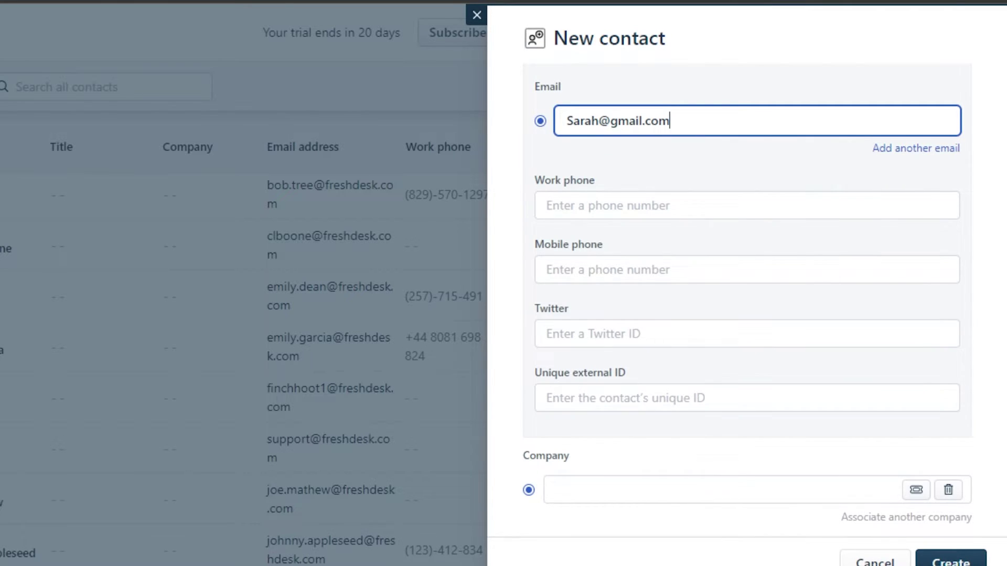
pyautogui.scroll(-2, 997, 285)
pyautogui.click(653, 365)
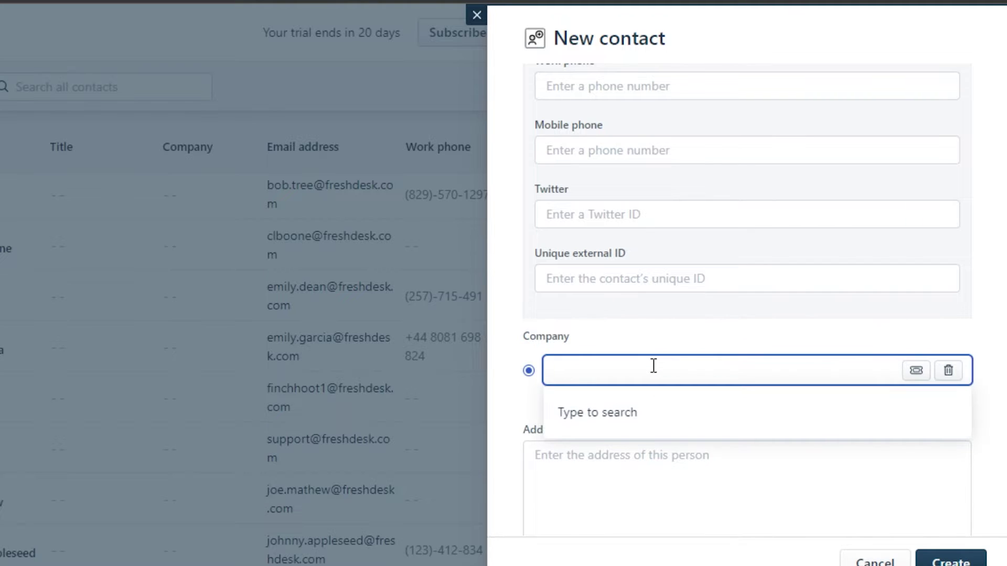
pyautogui.scroll(-5, 654, 365)
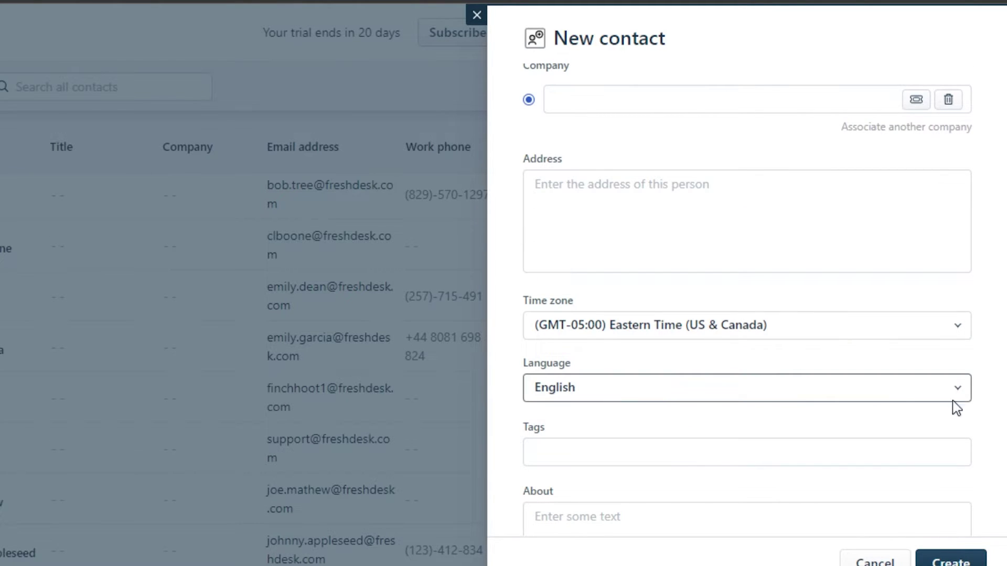
pyautogui.scroll(-2, 978, 408)
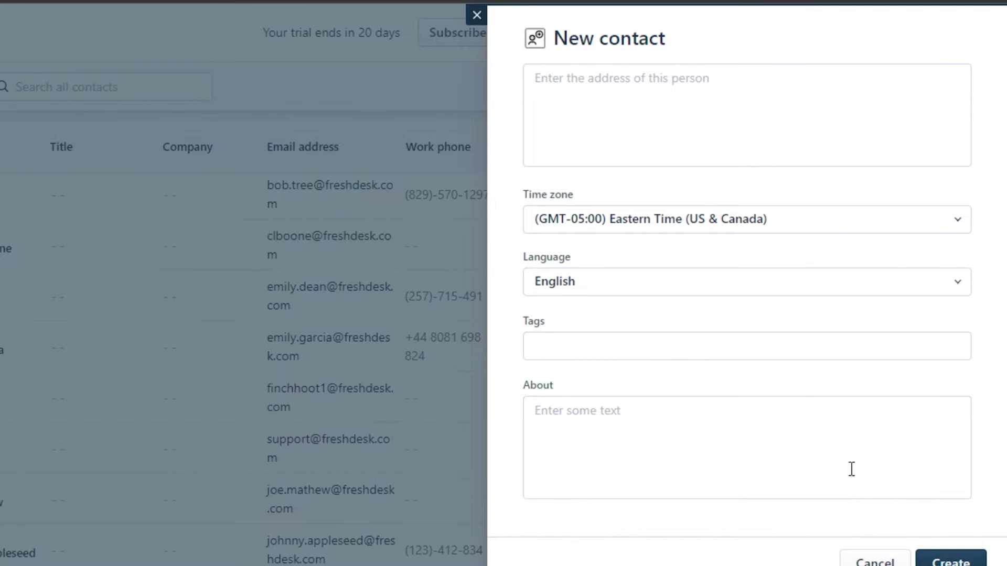
pyautogui.scroll(10, 747, 294)
pyautogui.scroll(-5, 747, 294)
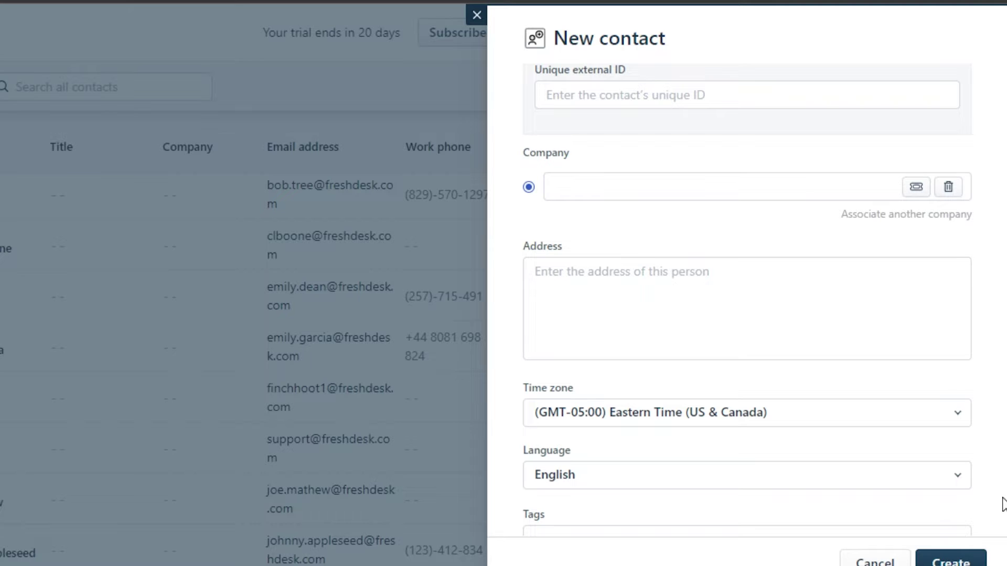
pyautogui.click(950, 561)
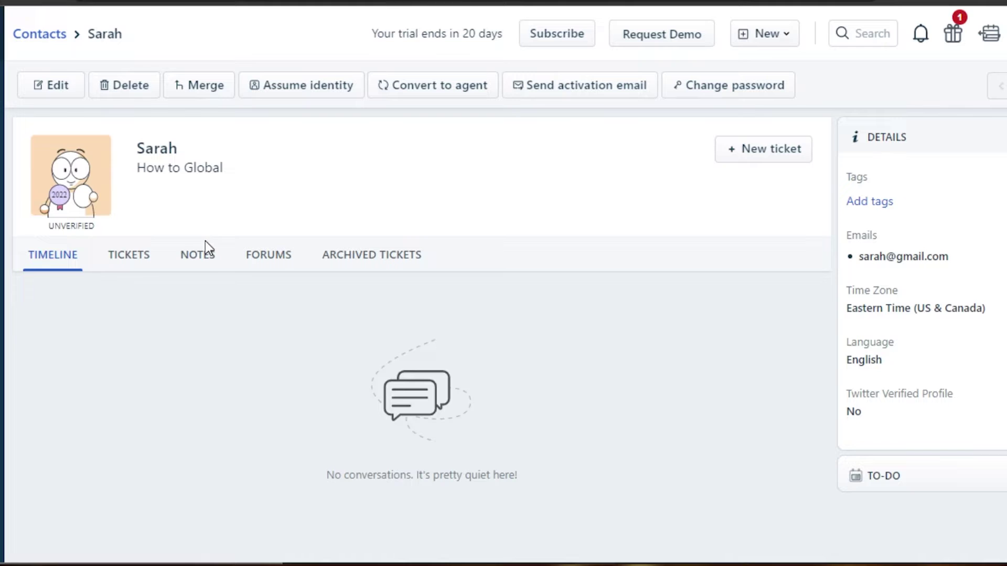
# Show the new contact's Tickets tab, which lists no tickets yet
pyautogui.click(140, 268)
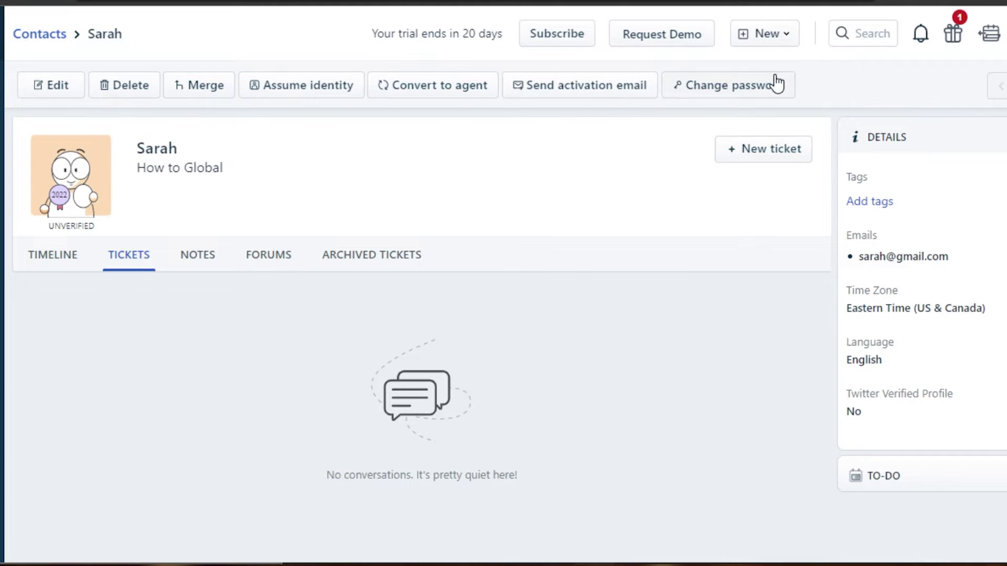
# Start a new ticket for the contact with subject 'New', type Question and source Phone
pyautogui.click(765, 149)
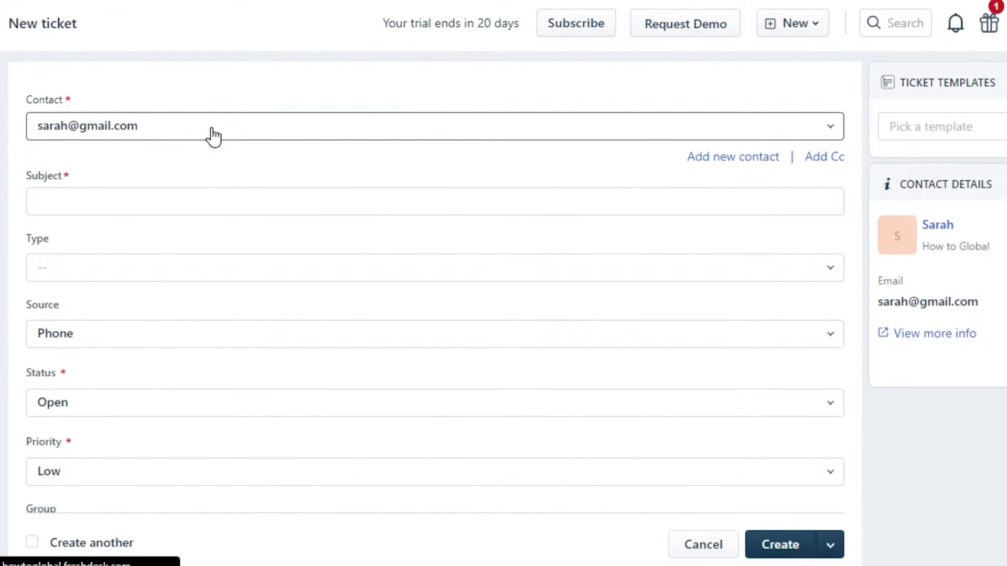
pyautogui.click(119, 204)
pyautogui.write('New')
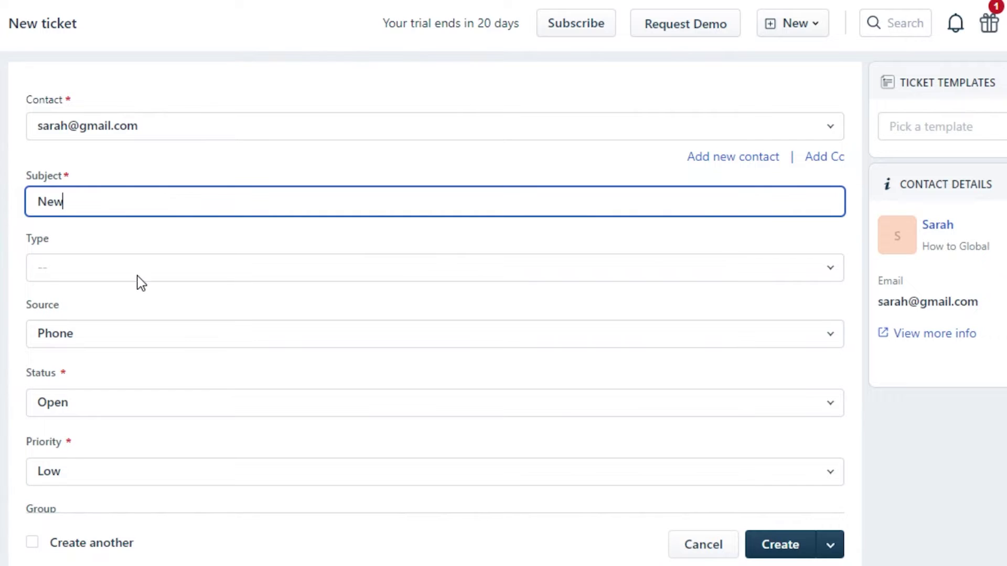
pyautogui.click(136, 277)
pyautogui.click(142, 342)
pyautogui.click(294, 333)
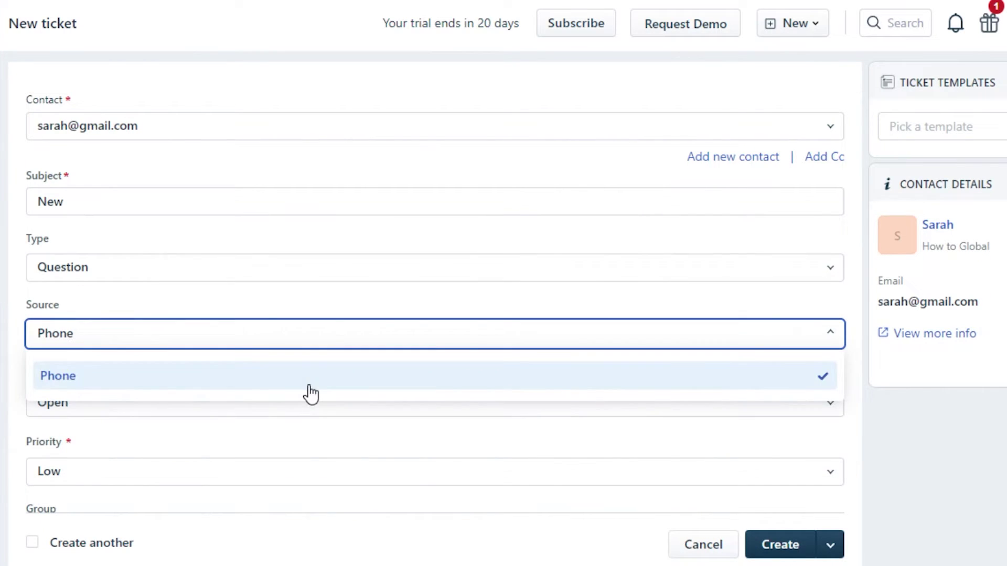
pyautogui.click(310, 377)
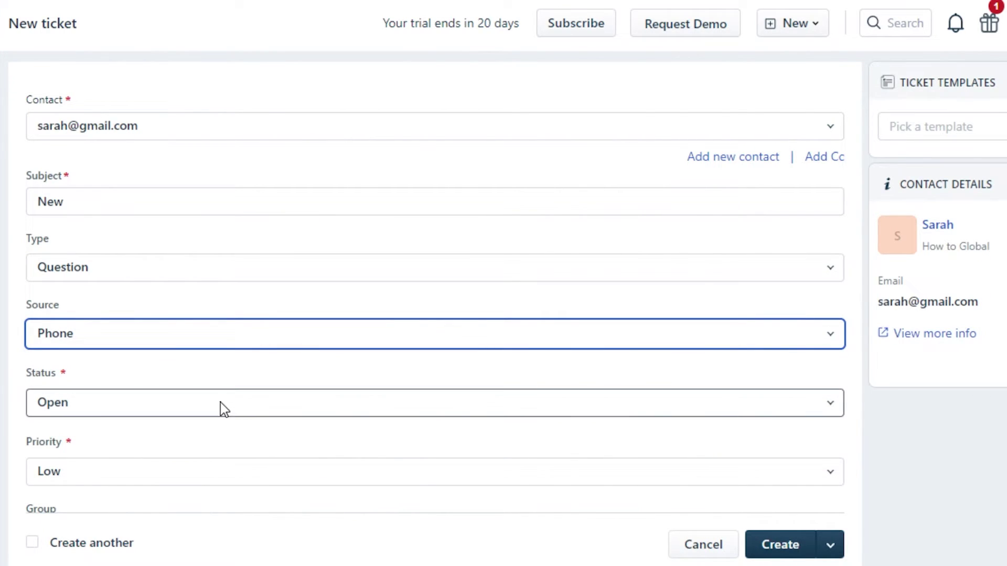
pyautogui.scroll(-3, 285, 559)
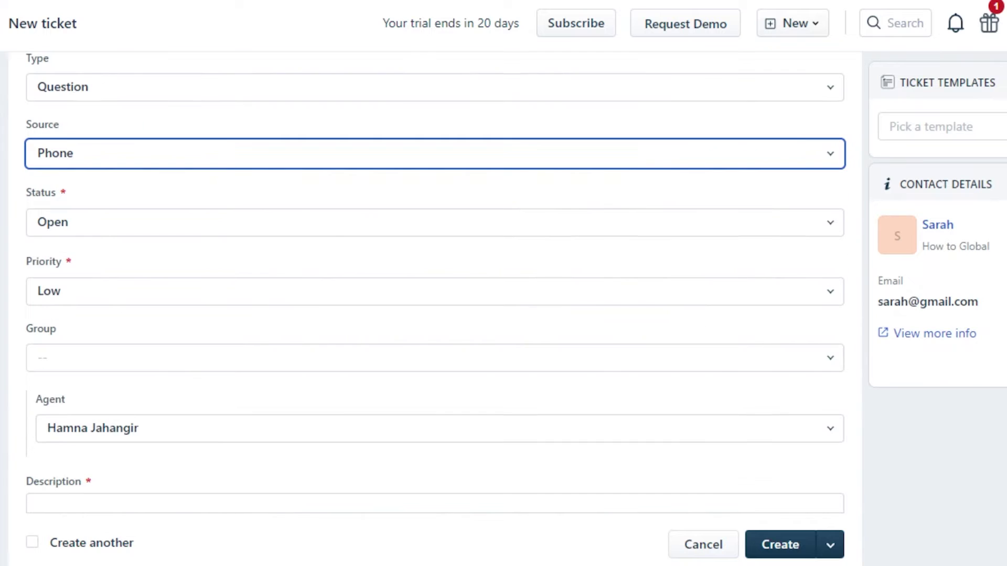
# Set the ticket priority to High, group to Customer Support, and leave the agent unassigned
pyautogui.click(764, 294)
pyautogui.click(342, 404)
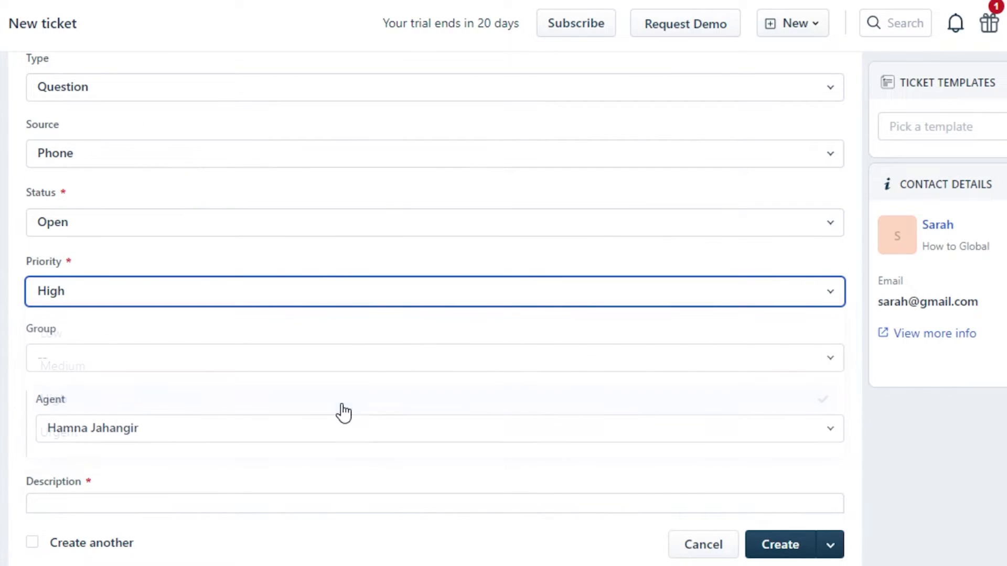
pyautogui.click(462, 366)
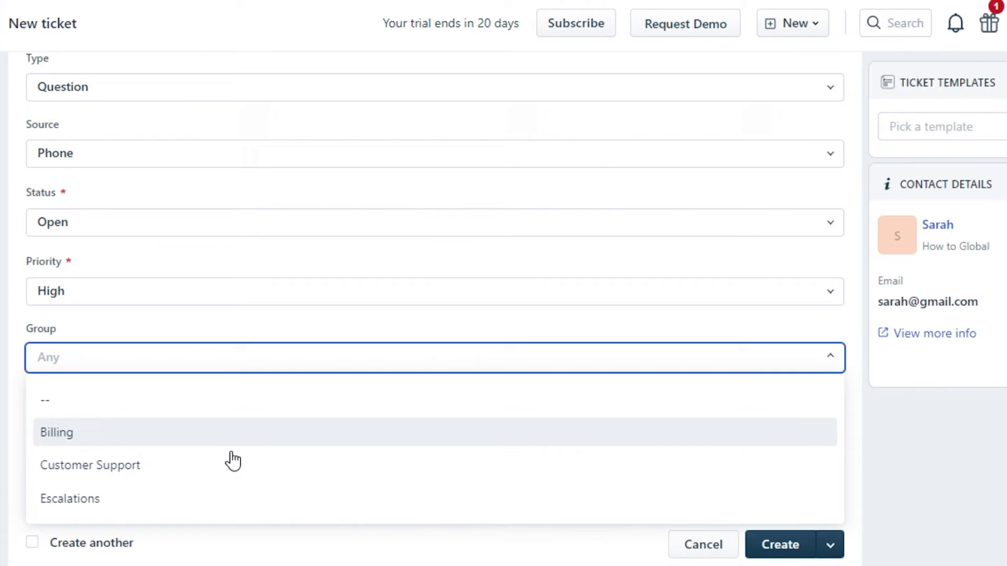
pyautogui.click(199, 481)
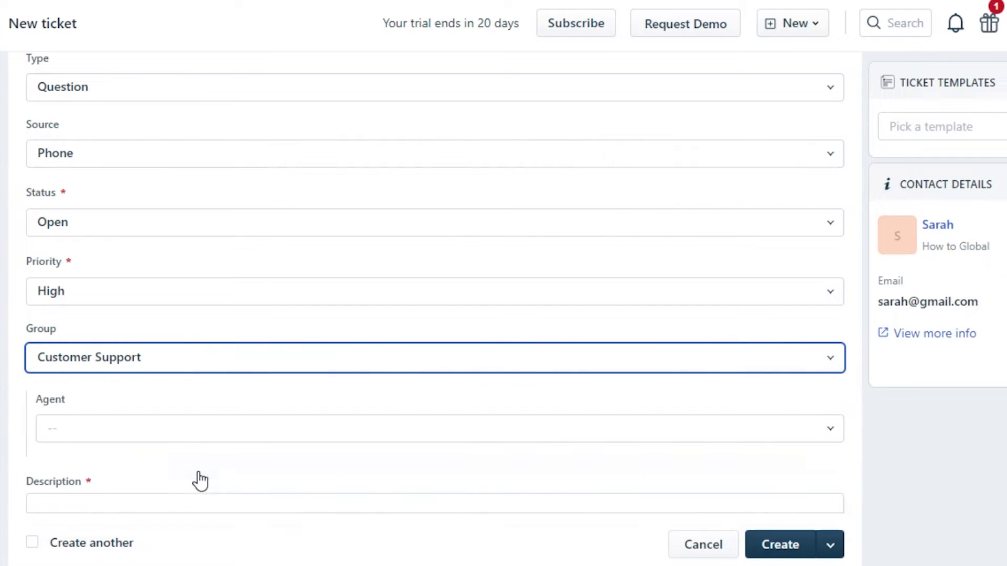
pyautogui.click(538, 435)
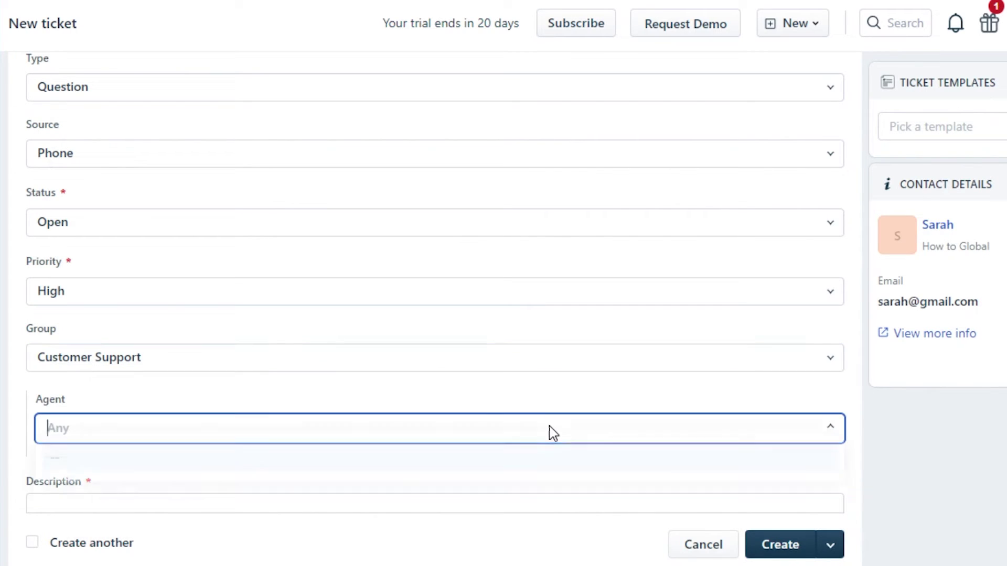
pyautogui.click(386, 475)
# Click into the ticket description and tags fields, leaving them empty
pyautogui.scroll(-4, 656, 307)
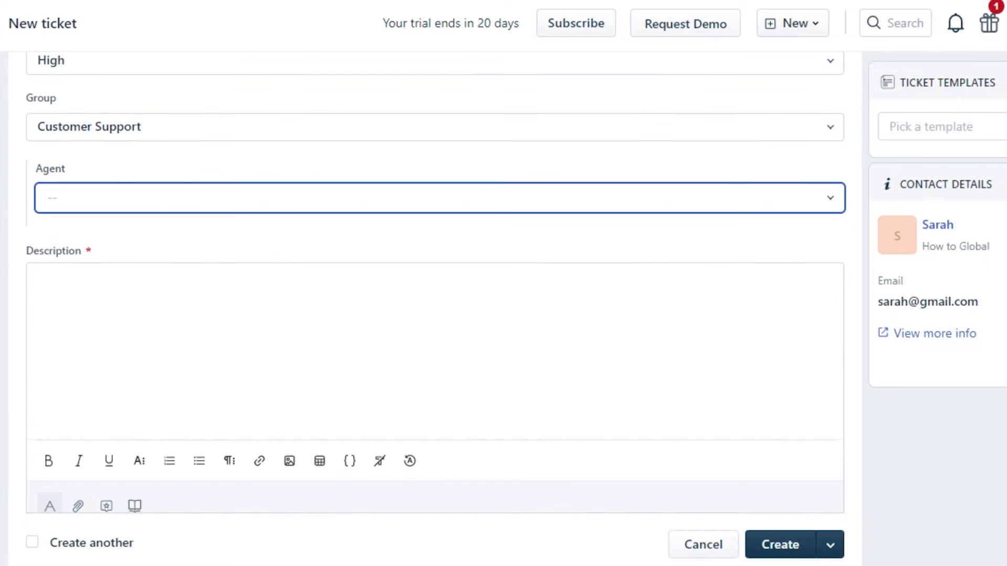
pyautogui.click(656, 308)
pyautogui.click(503, 289)
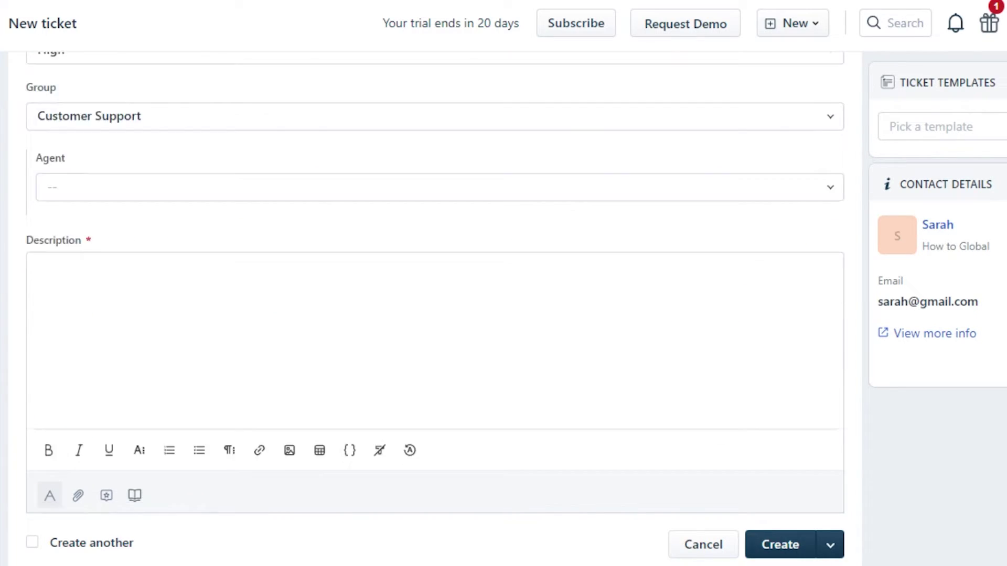
pyautogui.click(38, 282)
pyautogui.scroll(5, 435, 283)
pyautogui.scroll(-5, 436, 283)
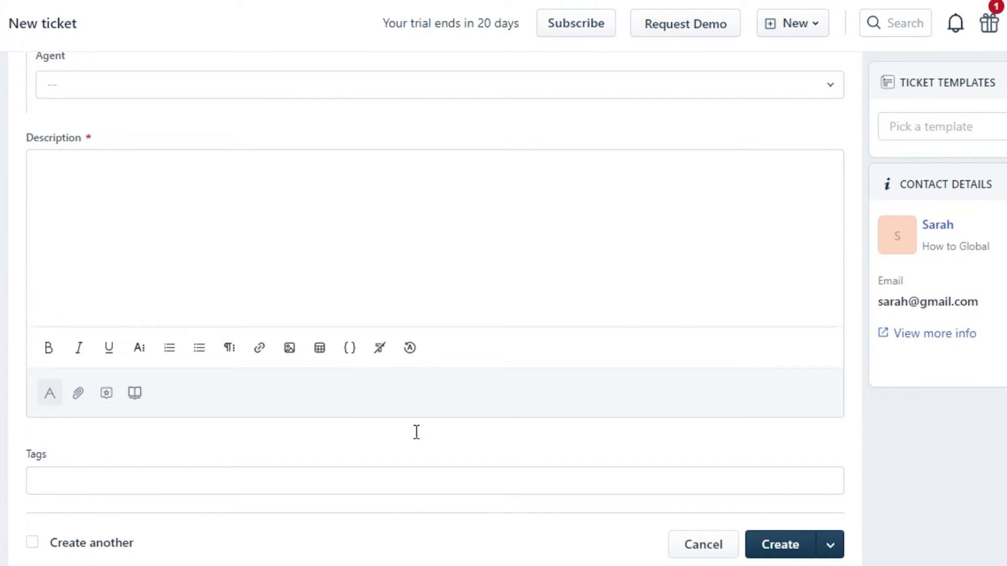
pyautogui.click(156, 477)
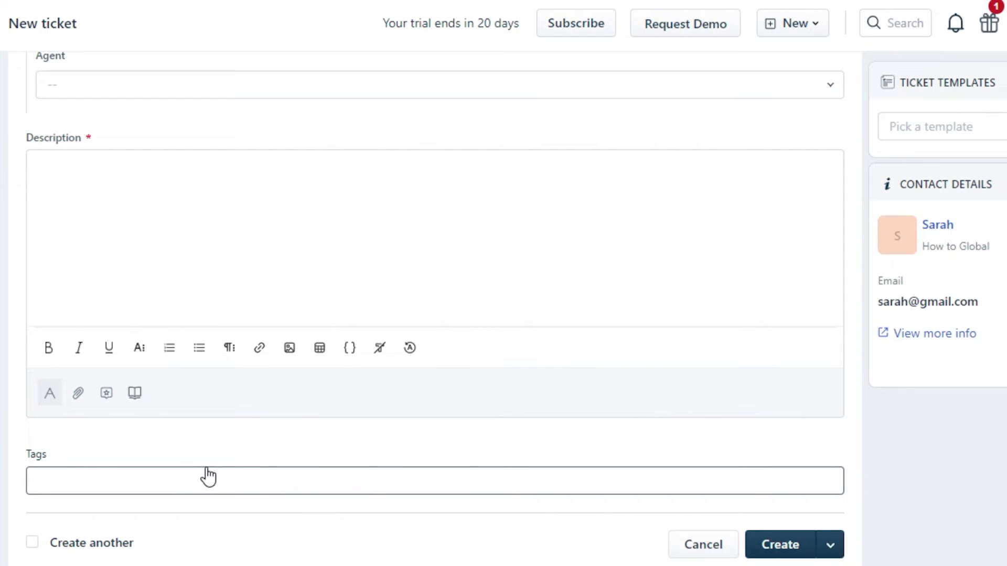
pyautogui.click(601, 398)
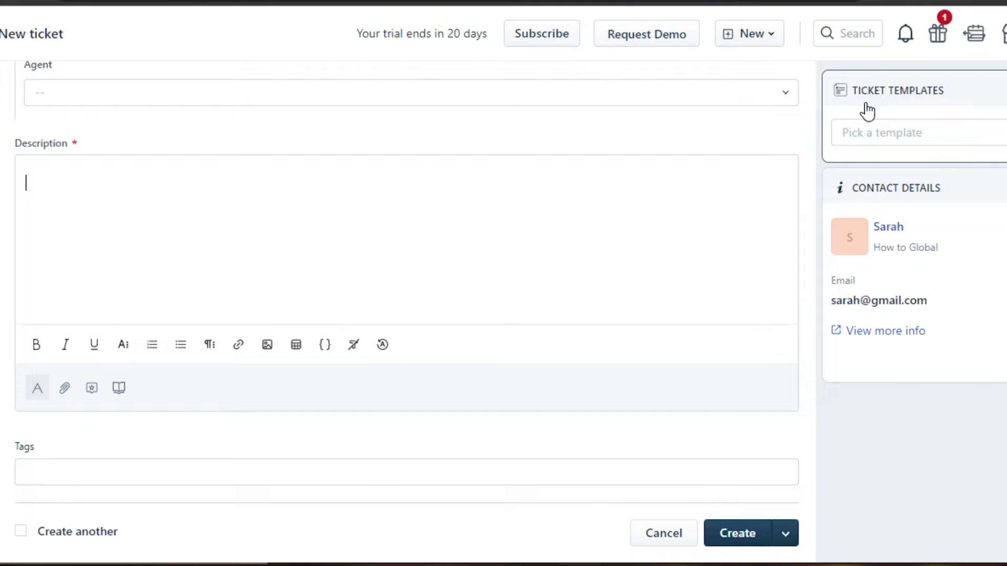
# Apply the 'Initiate a Refund' ticket template and review the prefilled form
pyautogui.click(868, 107)
pyautogui.click(889, 105)
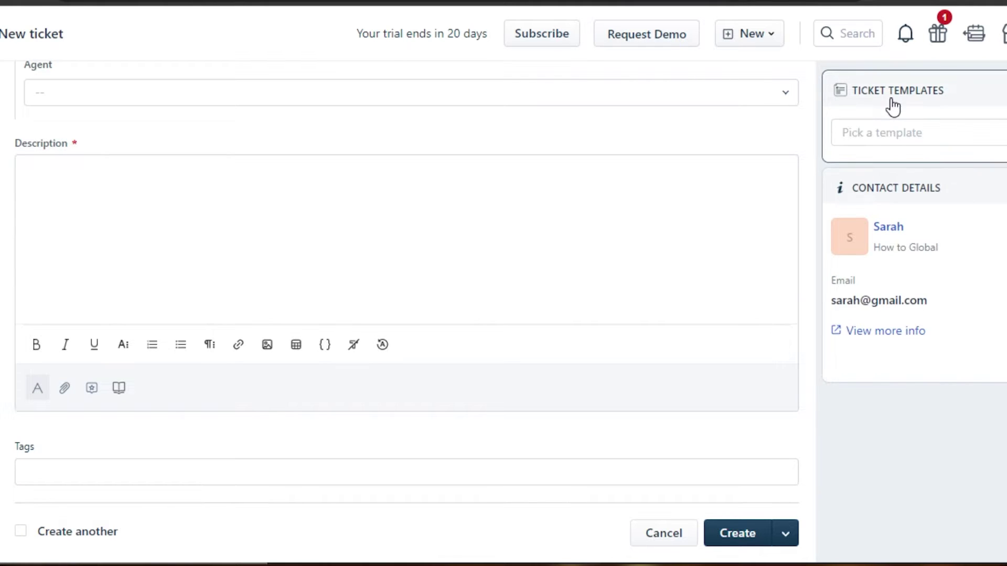
pyautogui.click(882, 134)
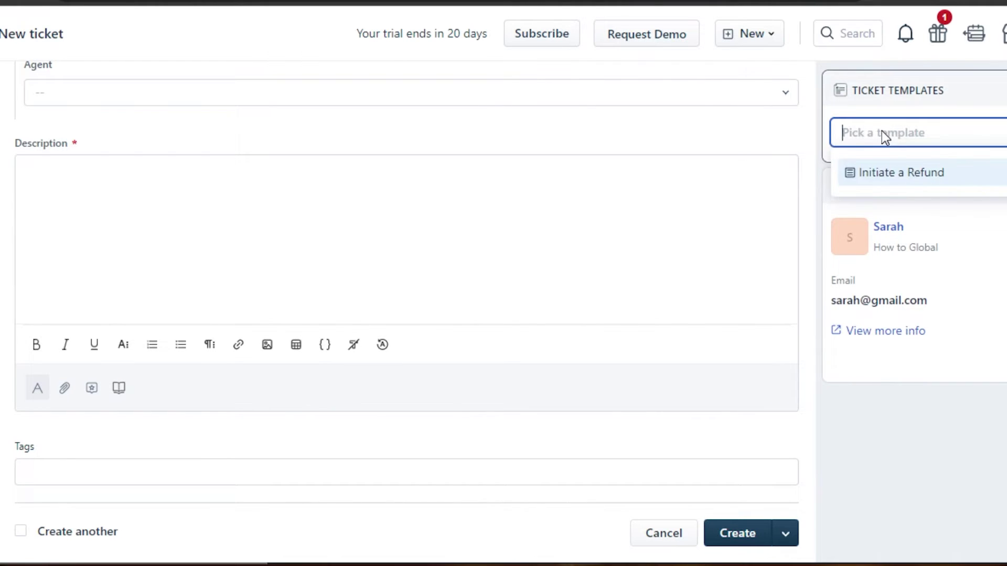
pyautogui.click(879, 173)
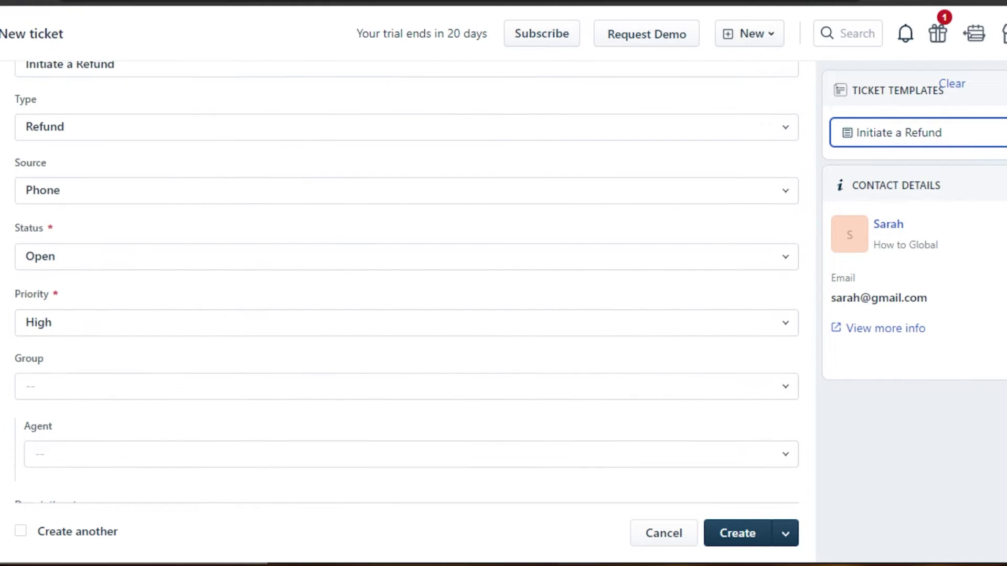
pyautogui.scroll(-6, 392, 302)
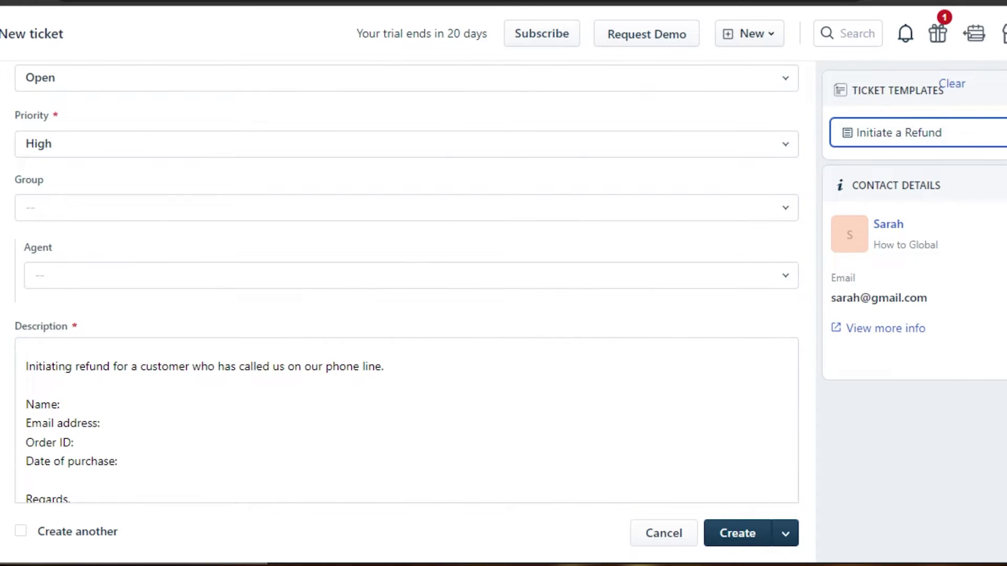
pyautogui.scroll(4, 392, 301)
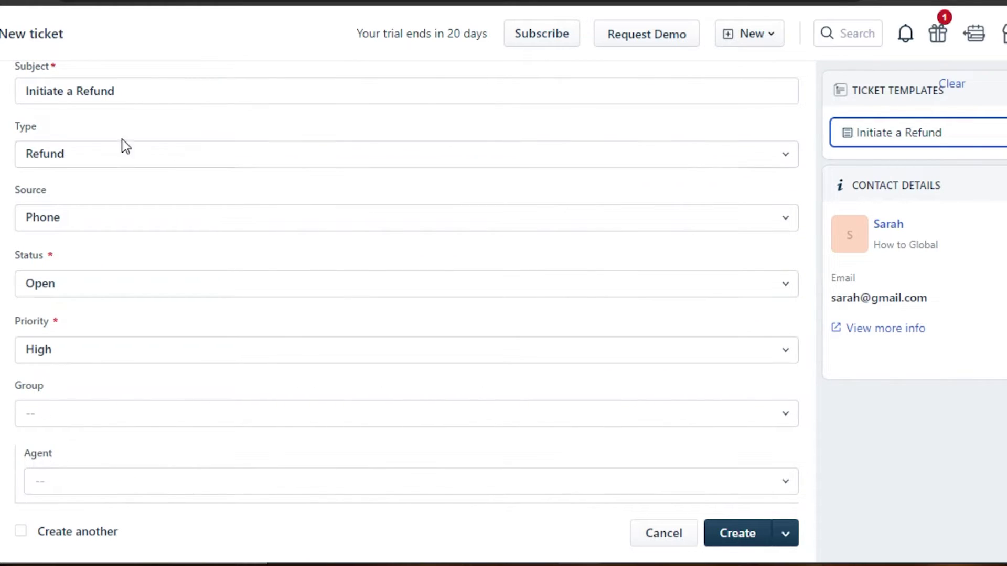
pyautogui.scroll(-6, 666, 367)
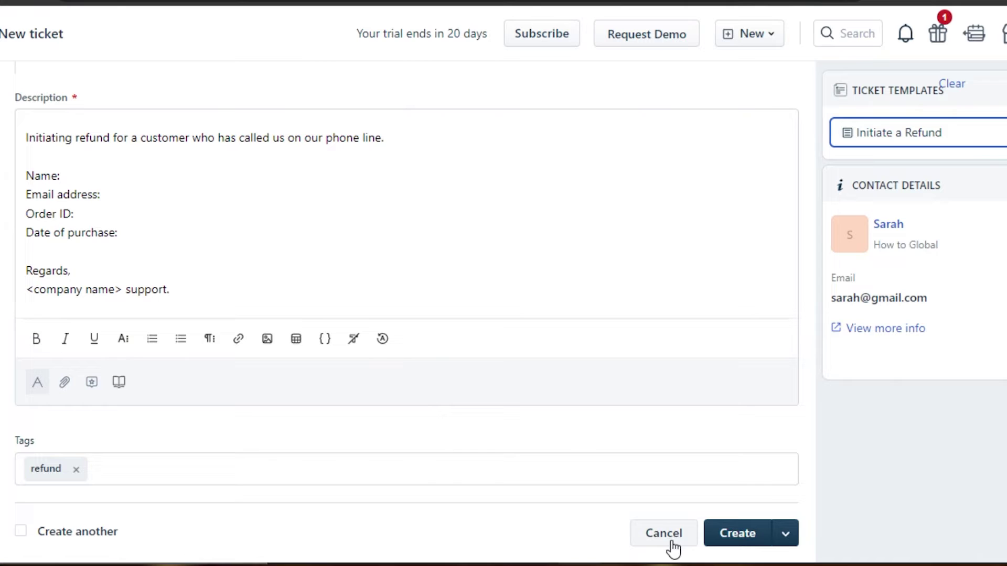
# Submit the refund ticket, creating ticket #4 with High priority and the refund tag
pyautogui.click(745, 534)
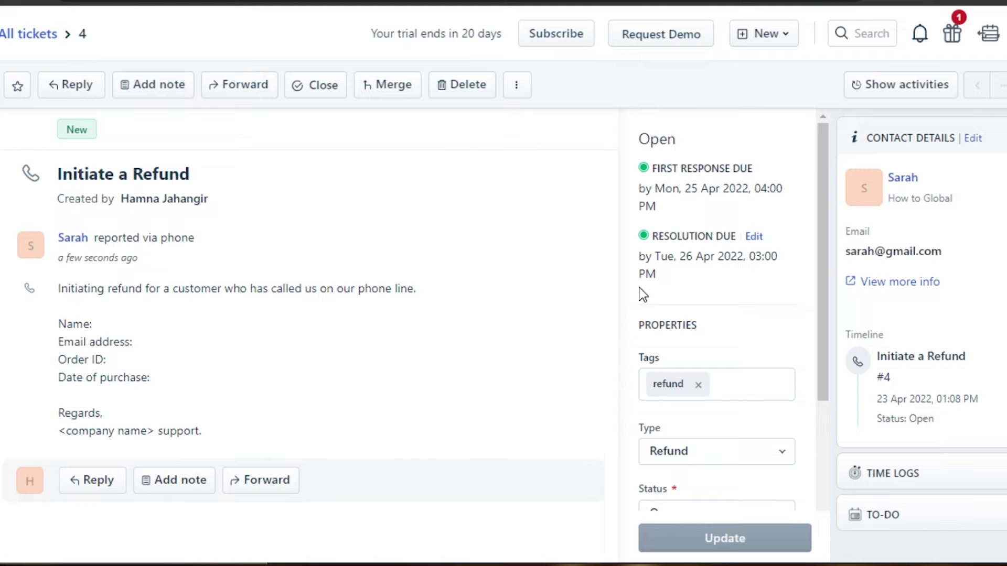
pyautogui.scroll(-5, 829, 275)
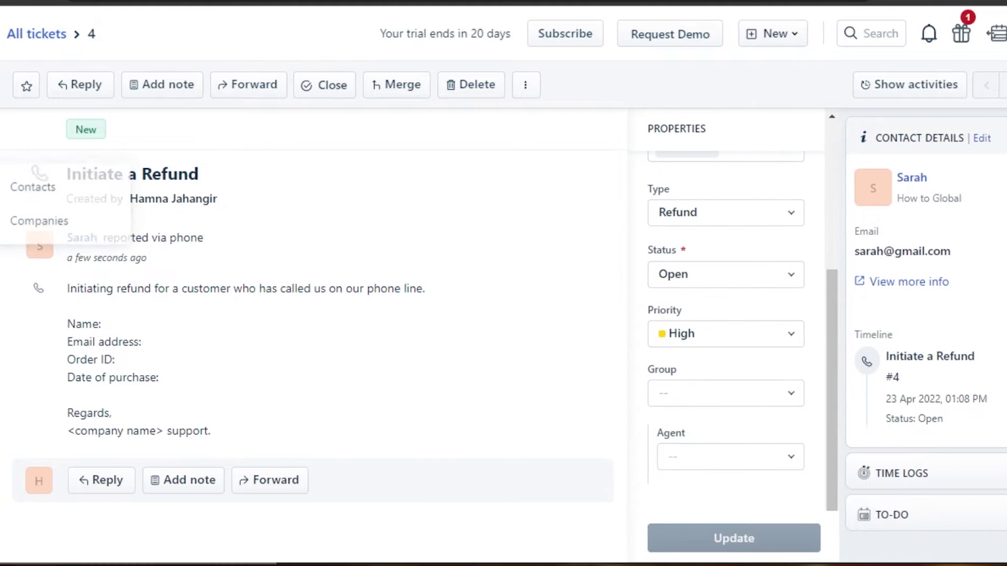
# Open the requester's contact page and save a note titled 'Solve a Problem'
pyautogui.click(57, 186)
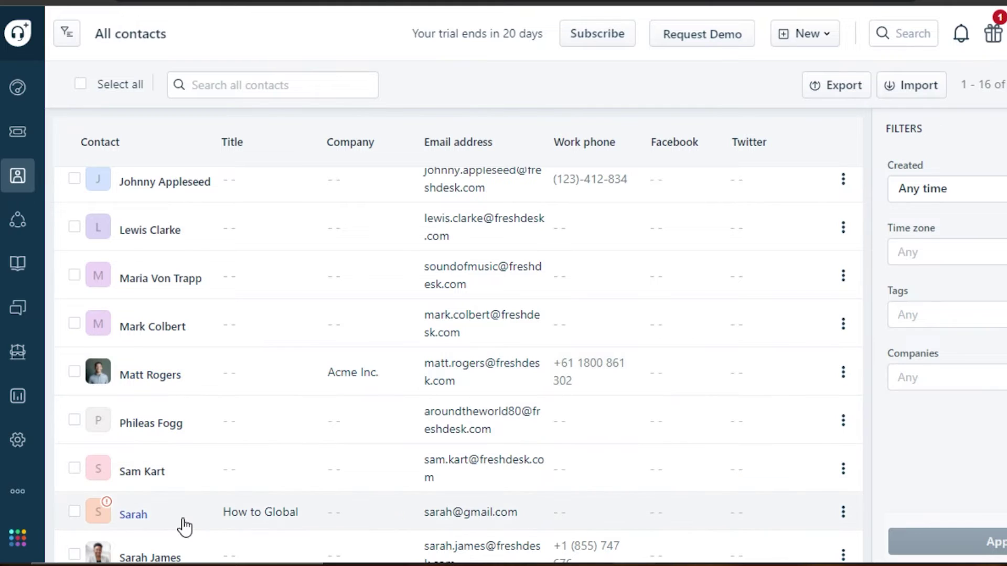
pyautogui.click(185, 526)
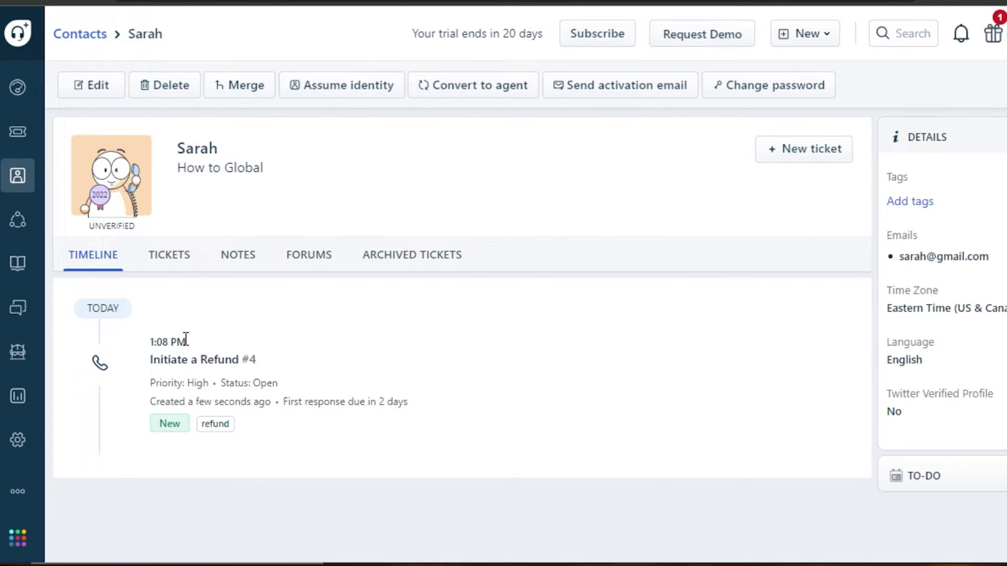
pyautogui.moveTo(214, 367)
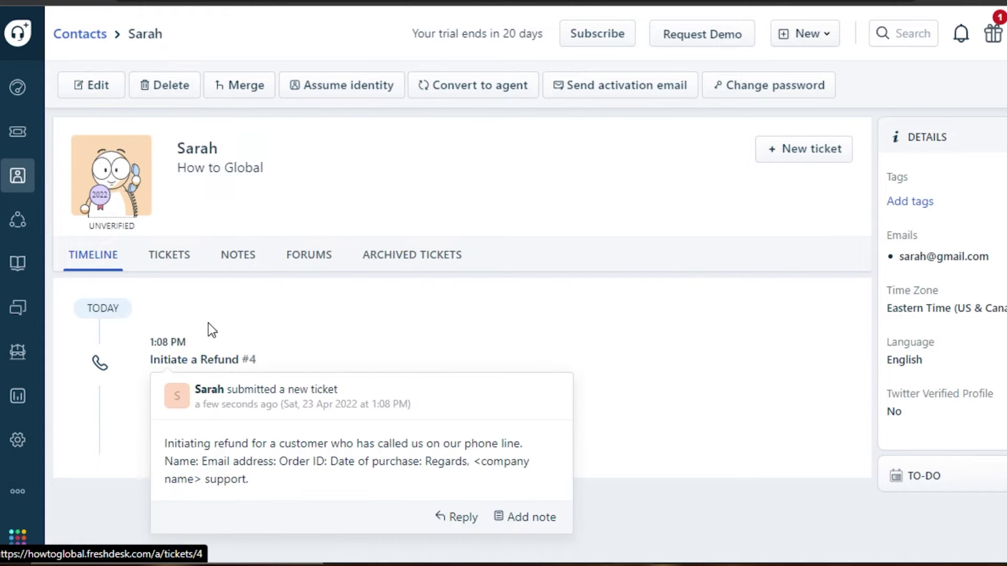
pyautogui.click(237, 257)
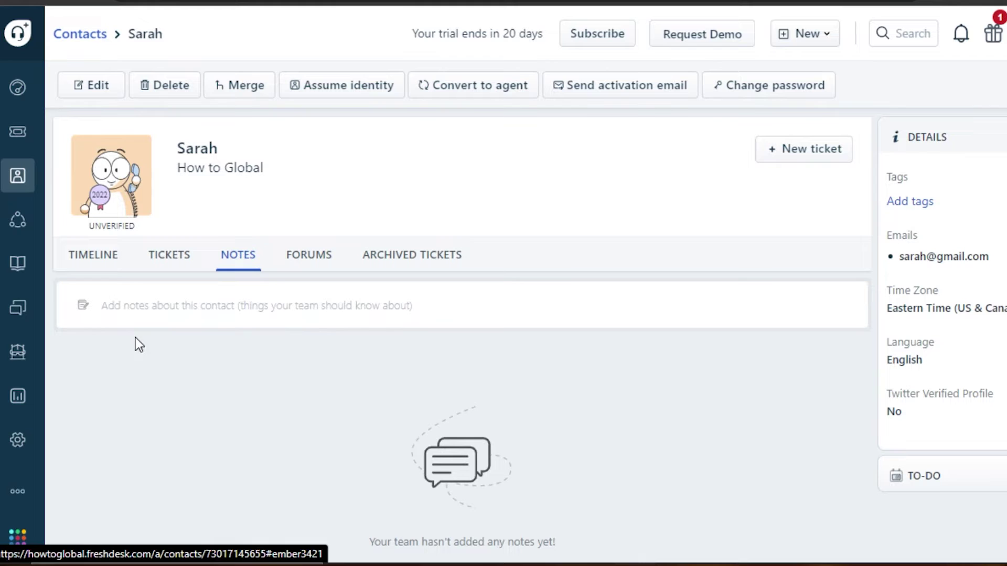
pyautogui.click(247, 308)
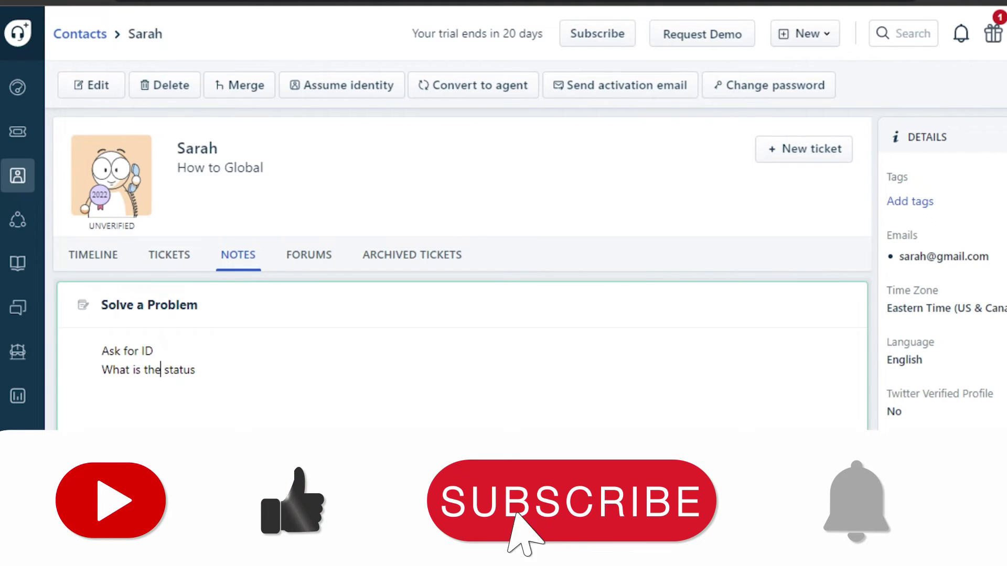
pyautogui.click(138, 413)
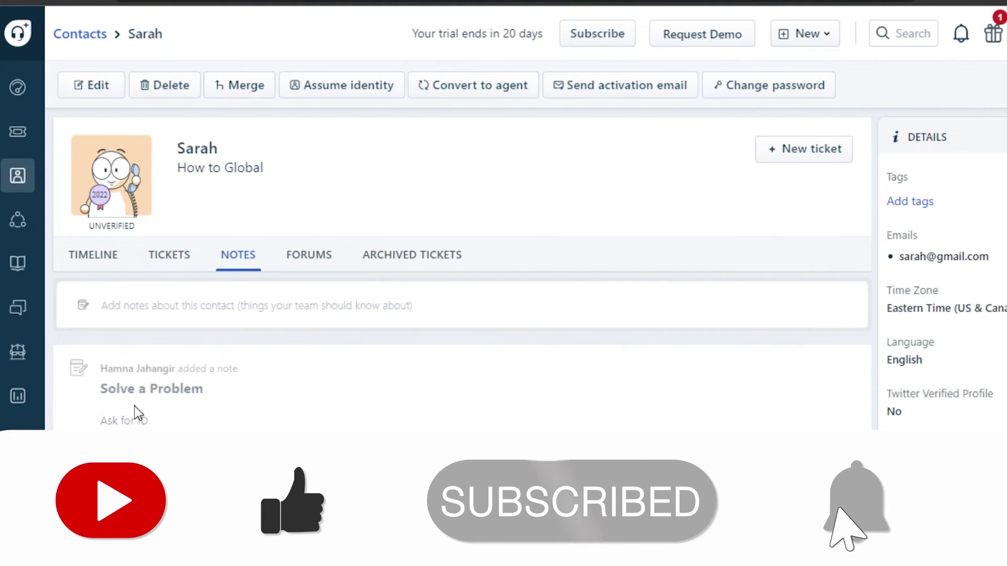
# Check the contact's Forums and Archived Tickets tabs, then return to the Timeline
pyautogui.click(312, 262)
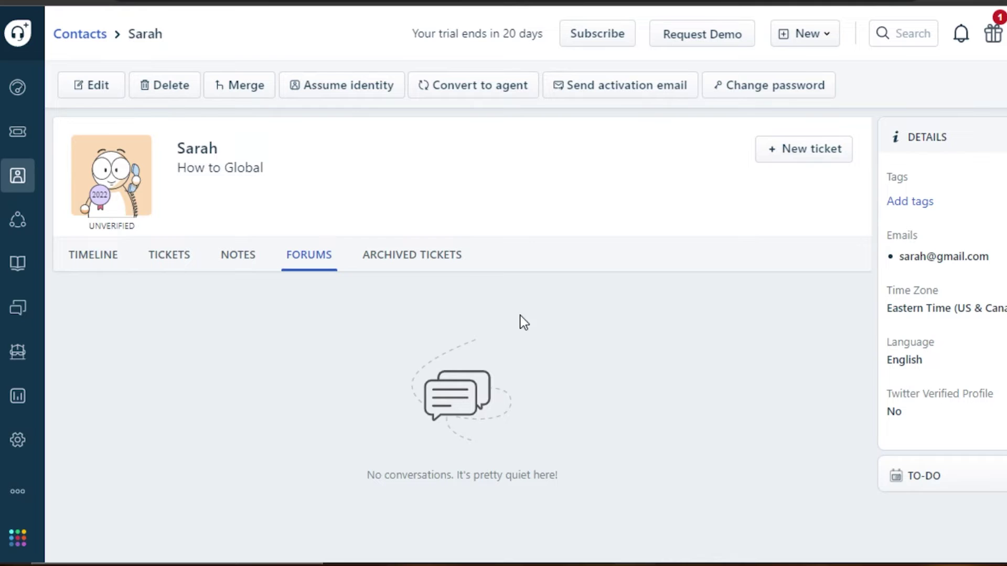
pyautogui.click(391, 272)
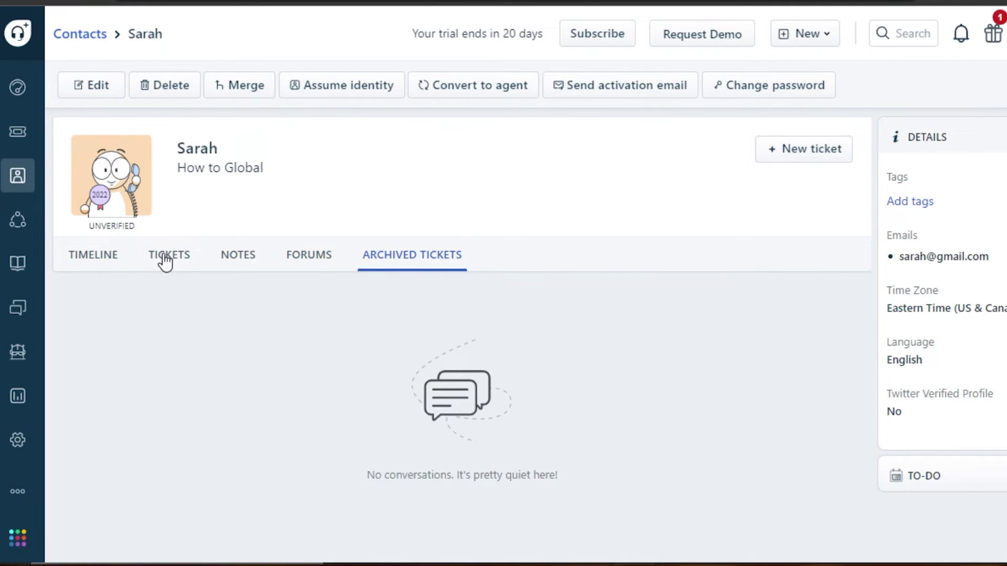
pyautogui.click(92, 255)
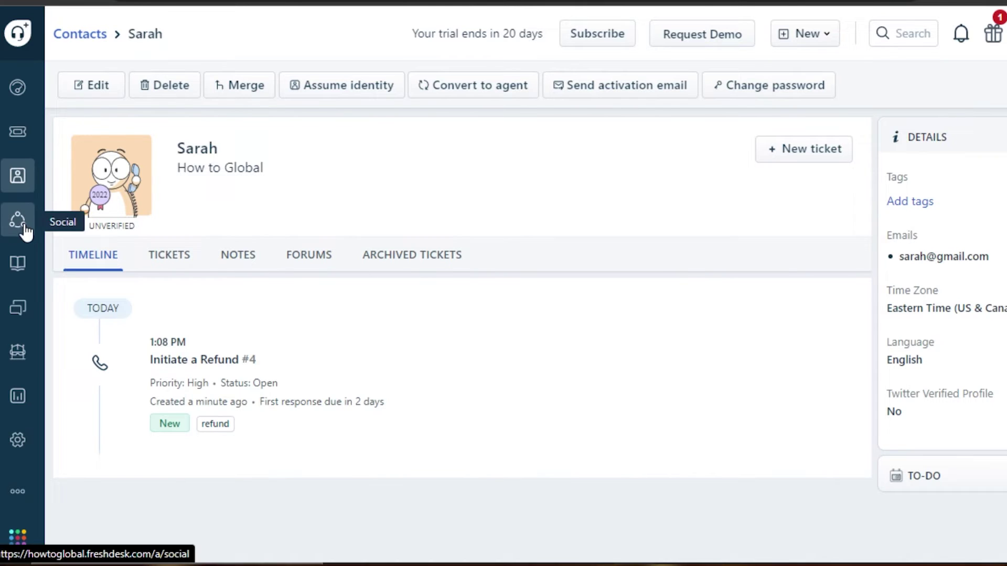
# Start a new company from the Companies list and name it 'tutorial videos'
pyautogui.moveTo(17, 176)
pyautogui.click(109, 220)
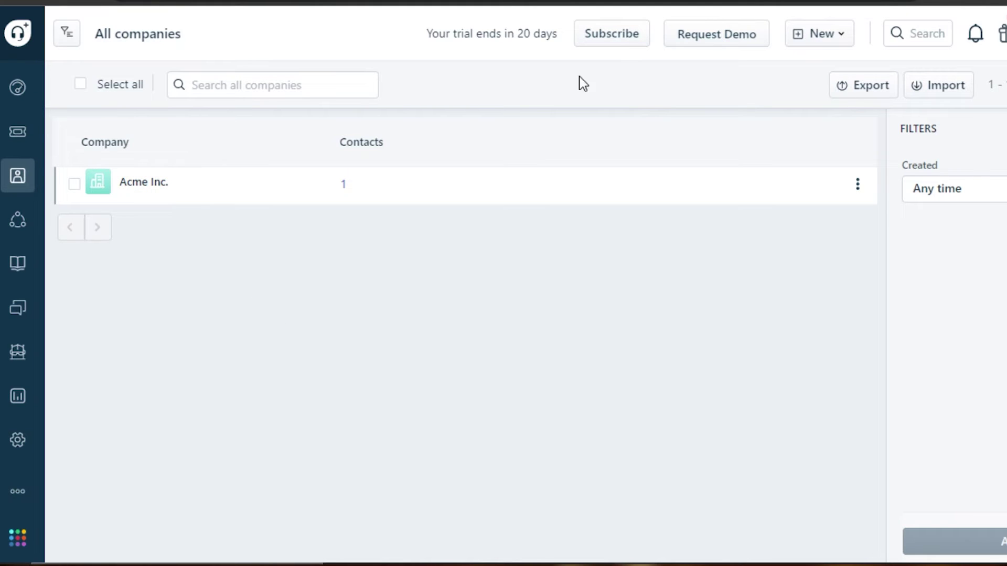
pyautogui.click(846, 31)
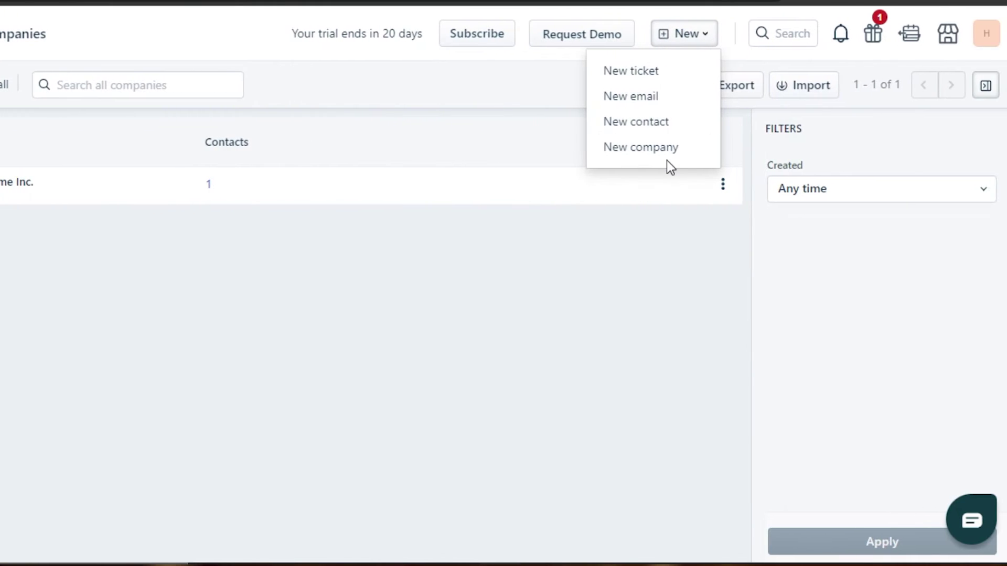
pyautogui.click(719, 151)
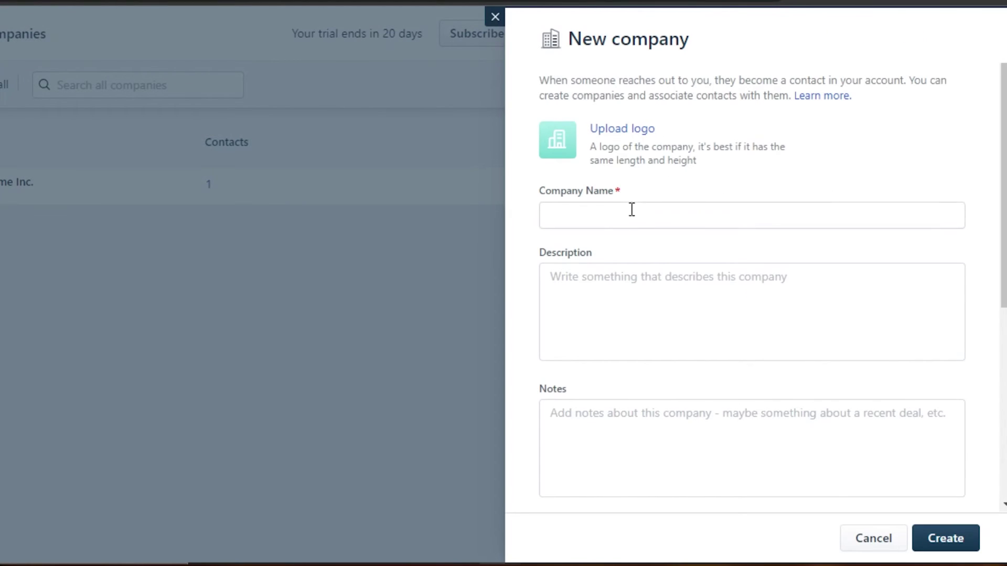
pyautogui.scroll(-6, 993, 252)
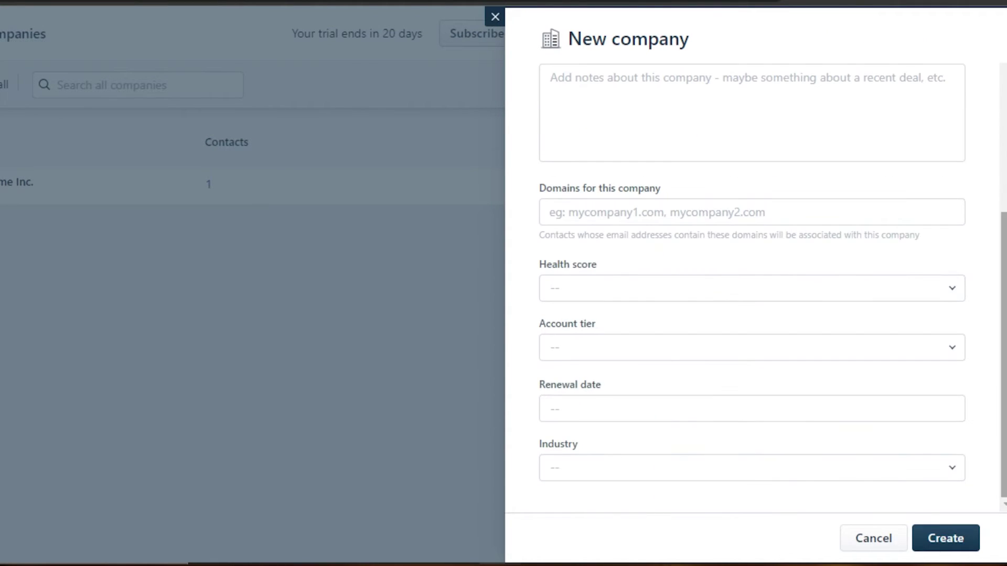
pyautogui.scroll(6, 755, 283)
pyautogui.click(598, 216)
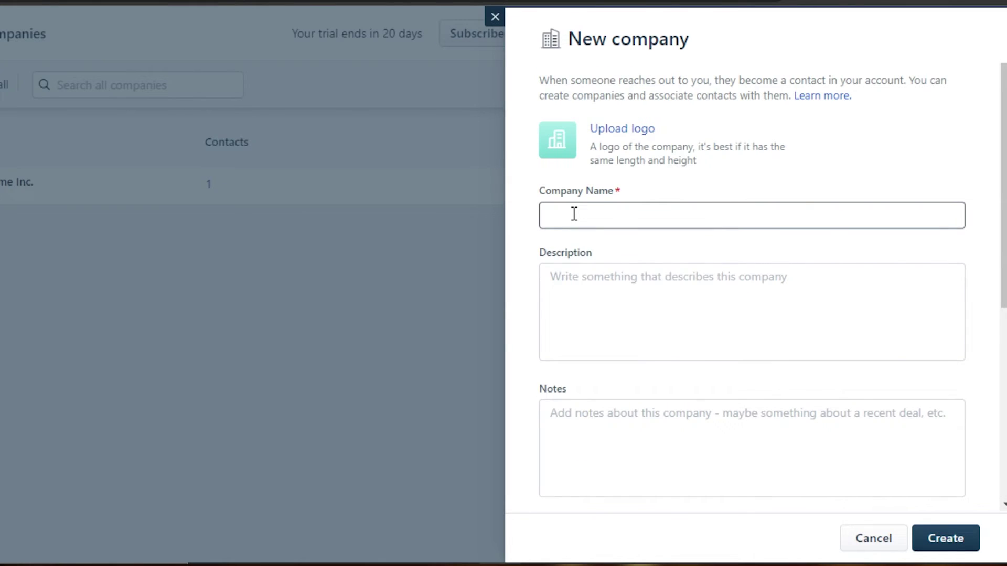
pyautogui.click(575, 214)
pyautogui.click(567, 283)
# Set health score Doing okay, tier Basic, April 2022 renewal, industry Automotive, and create the company
pyautogui.scroll(-2, 786, 157)
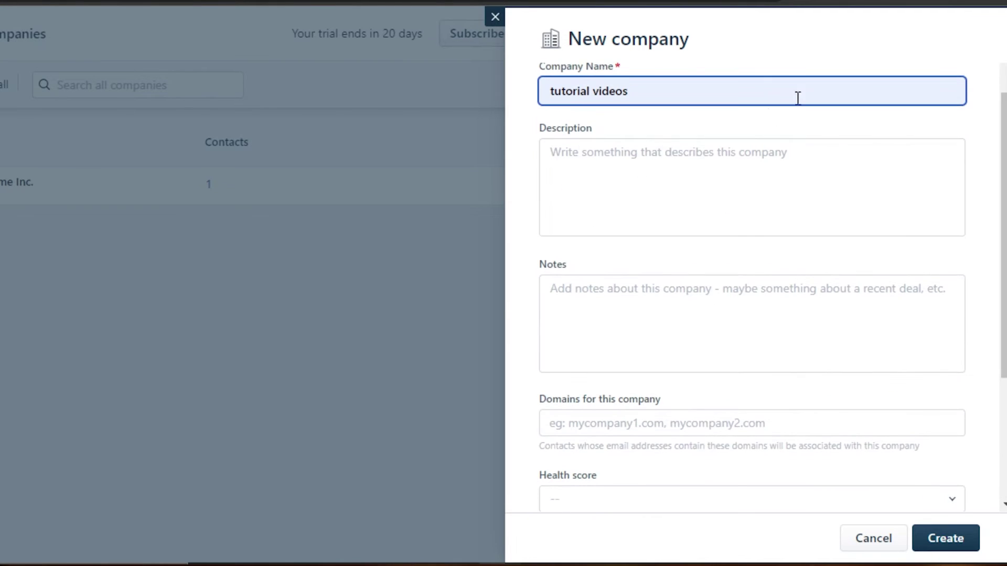
pyautogui.scroll(-3, 785, 197)
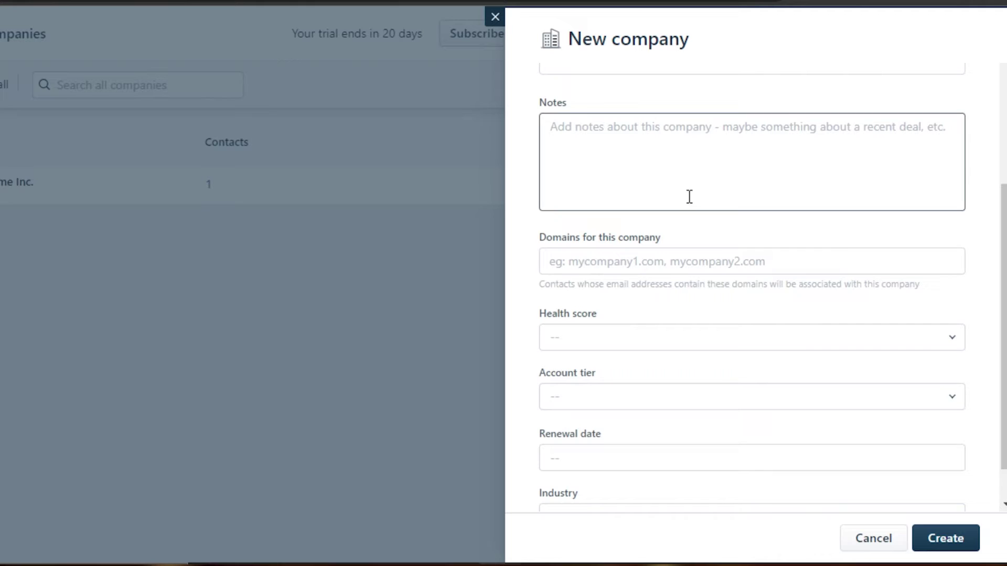
pyautogui.scroll(-1, 730, 281)
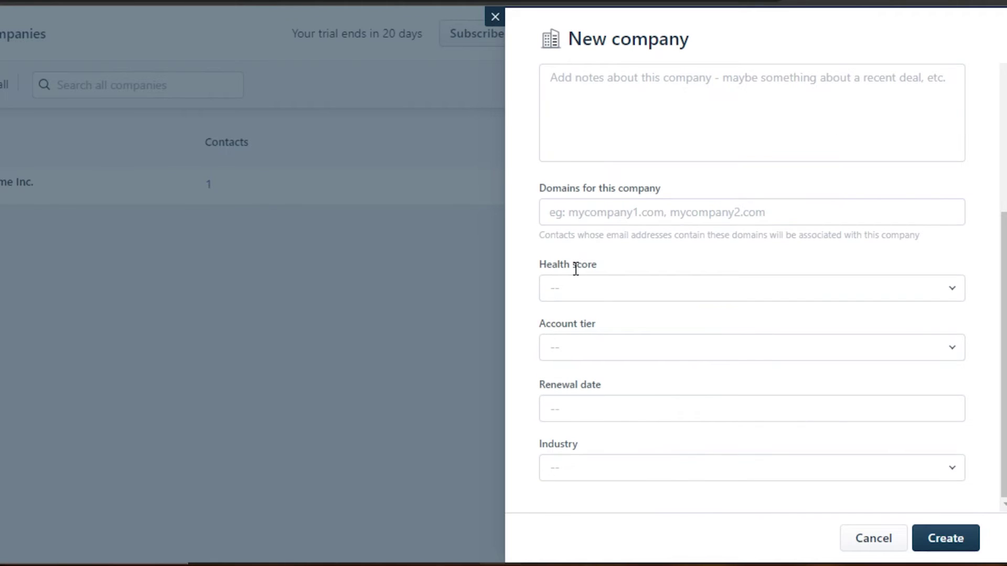
pyautogui.click(636, 288)
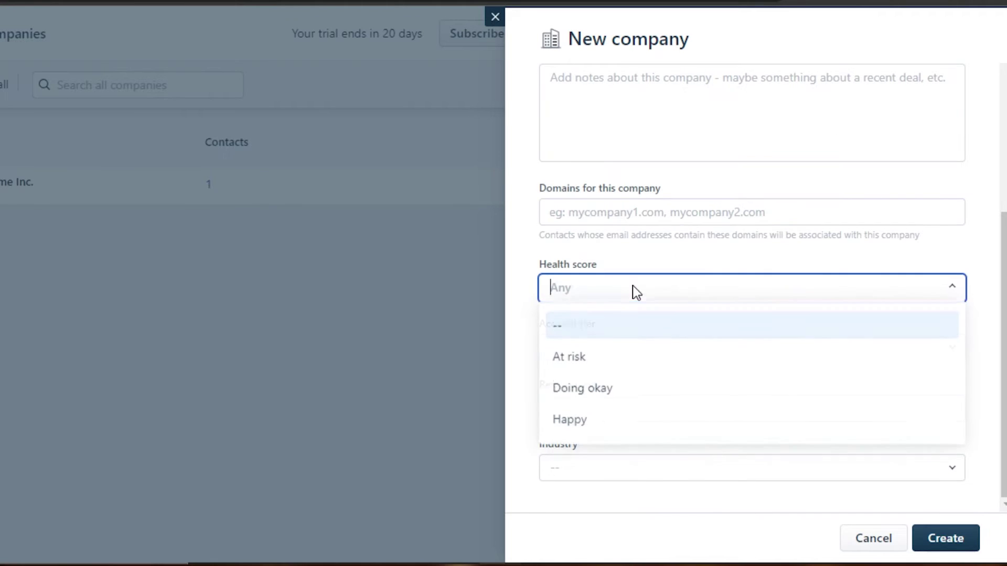
pyautogui.click(571, 389)
pyautogui.click(573, 347)
pyautogui.click(575, 425)
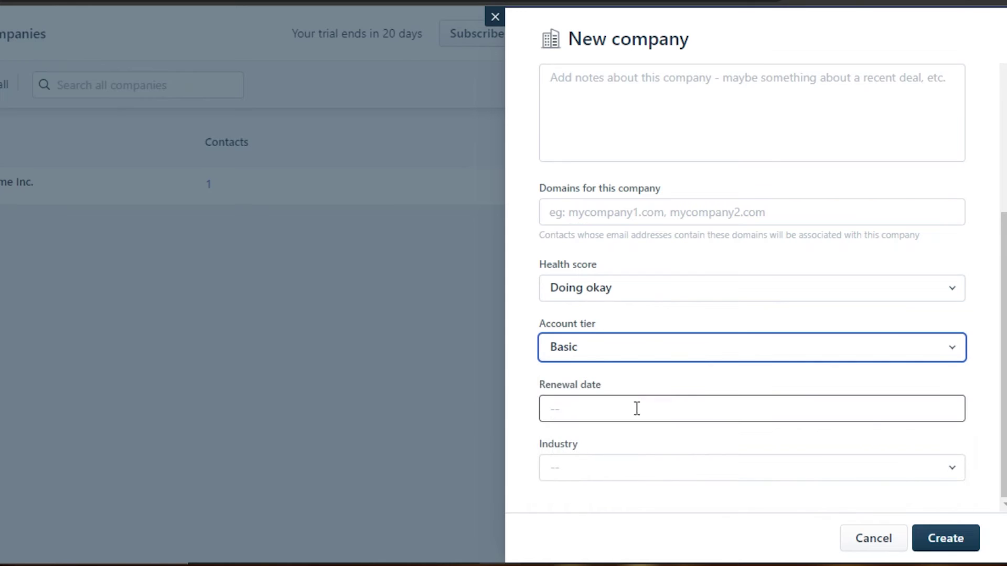
pyautogui.click(636, 409)
pyautogui.click(590, 341)
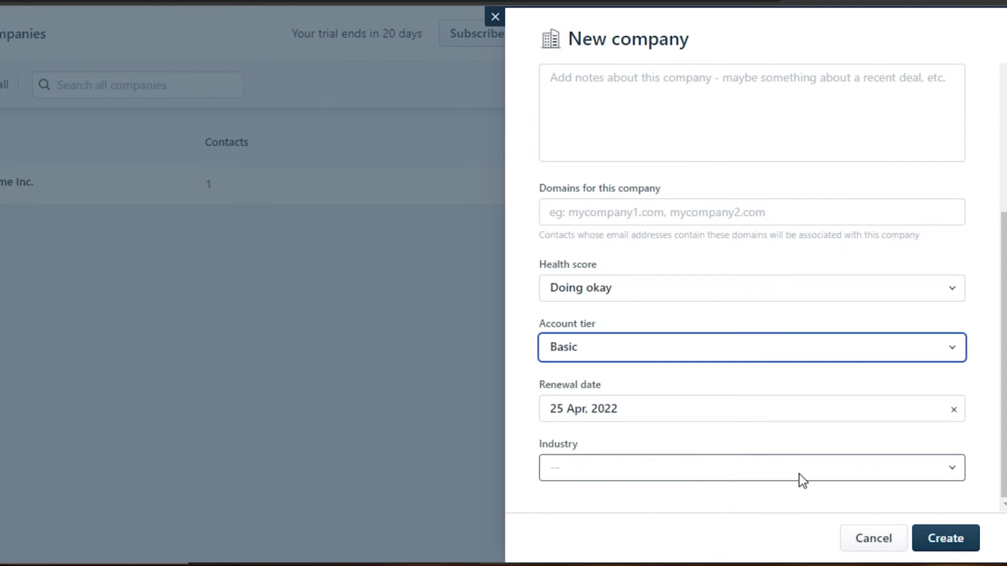
pyautogui.click(798, 473)
pyautogui.click(666, 331)
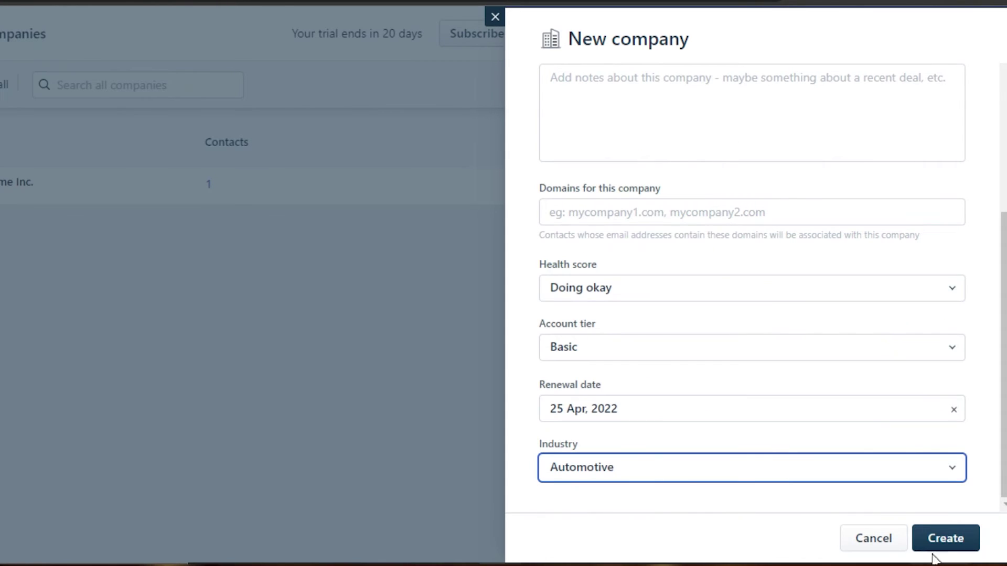
pyautogui.click(939, 538)
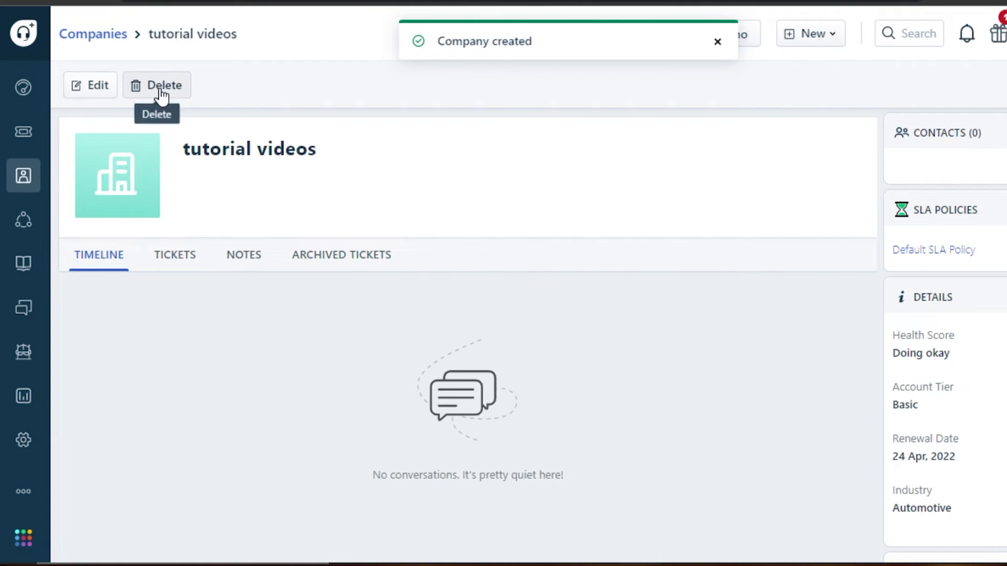
# Browse the company's Tickets, Archived Tickets and Notes tabs, all empty
pyautogui.click(175, 258)
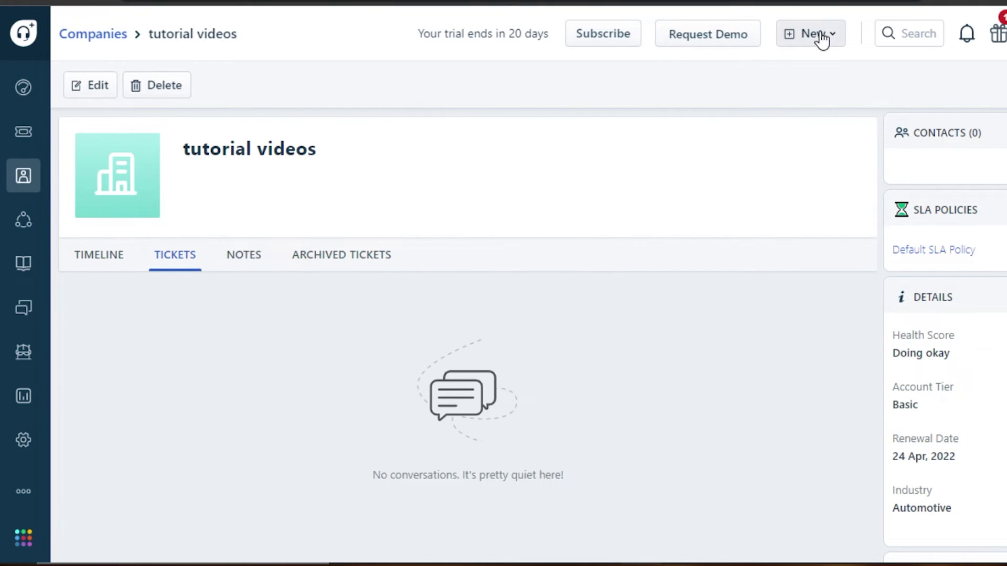
pyautogui.click(797, 39)
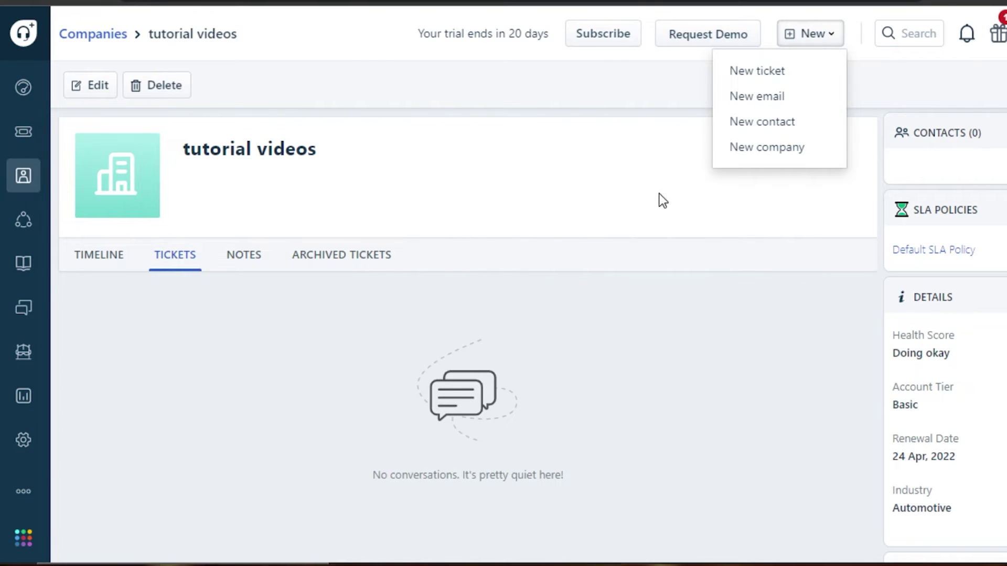
pyautogui.click(352, 257)
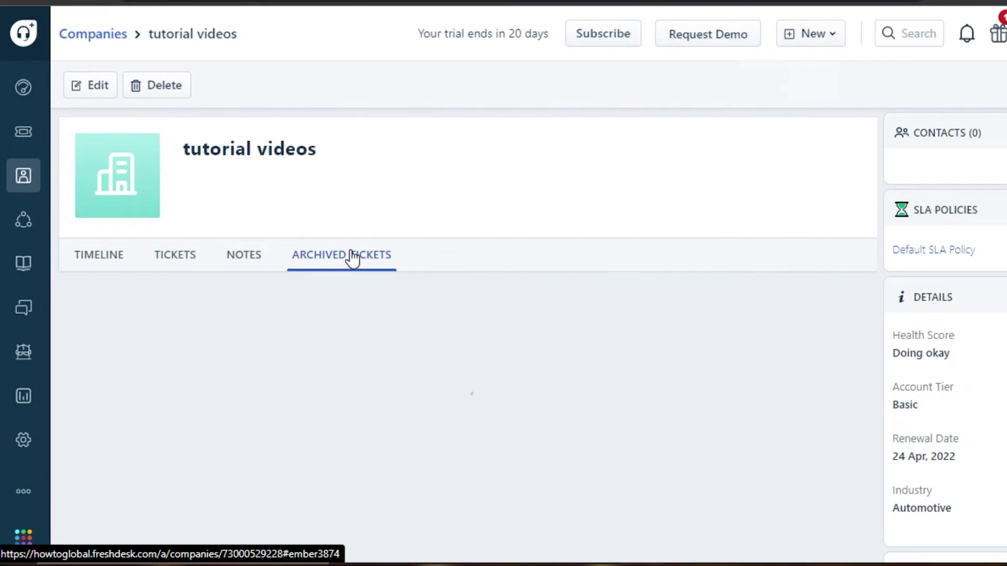
pyautogui.click(239, 260)
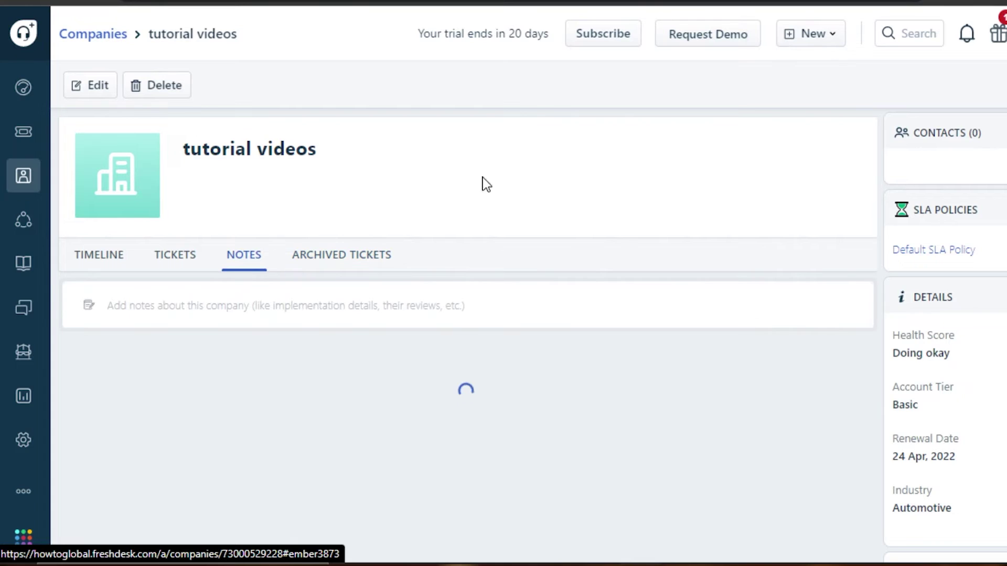
# Open the Forums section from the sidebar and scroll through it
pyautogui.click(20, 307)
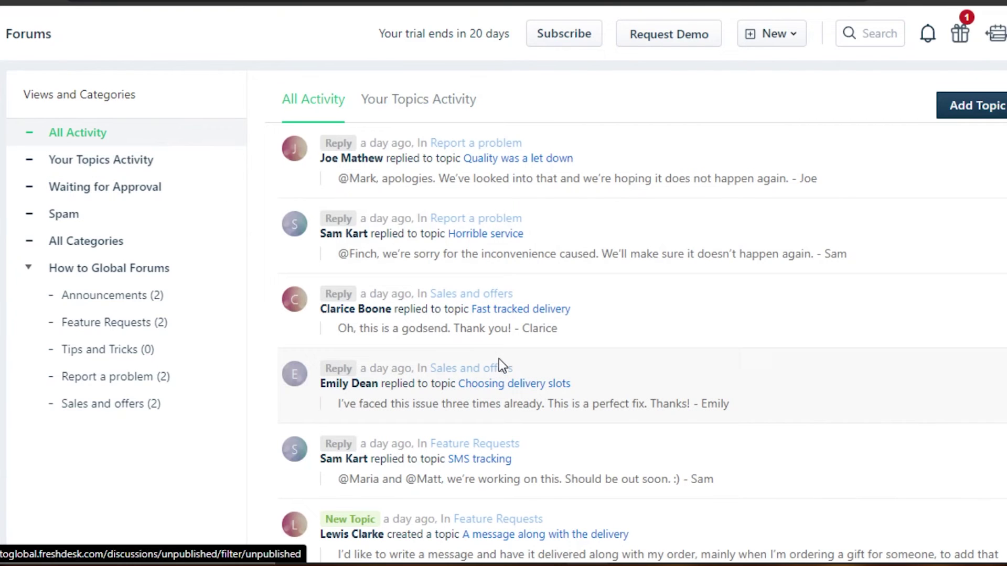
pyautogui.scroll(-5, 525, 315)
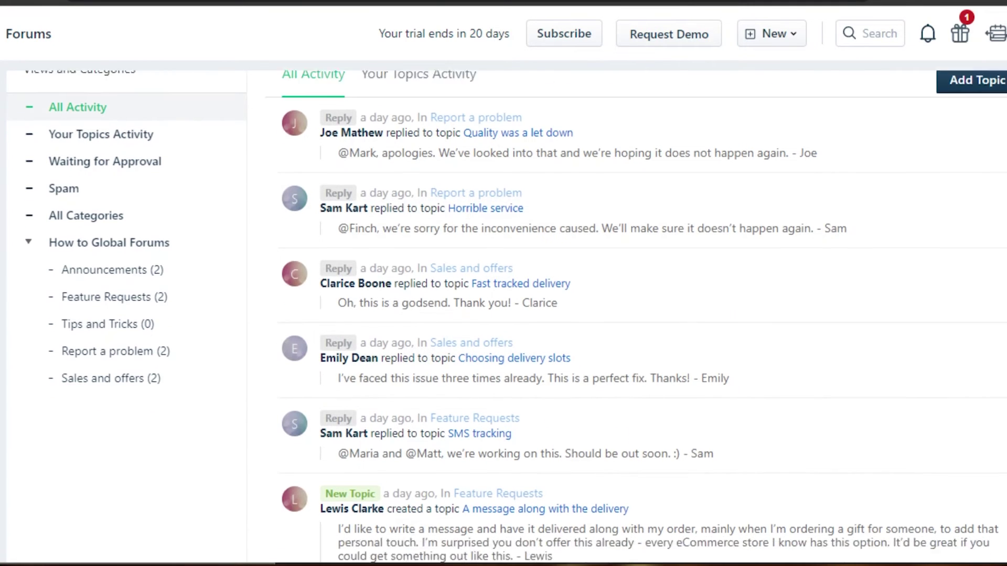
pyautogui.scroll(5, 525, 315)
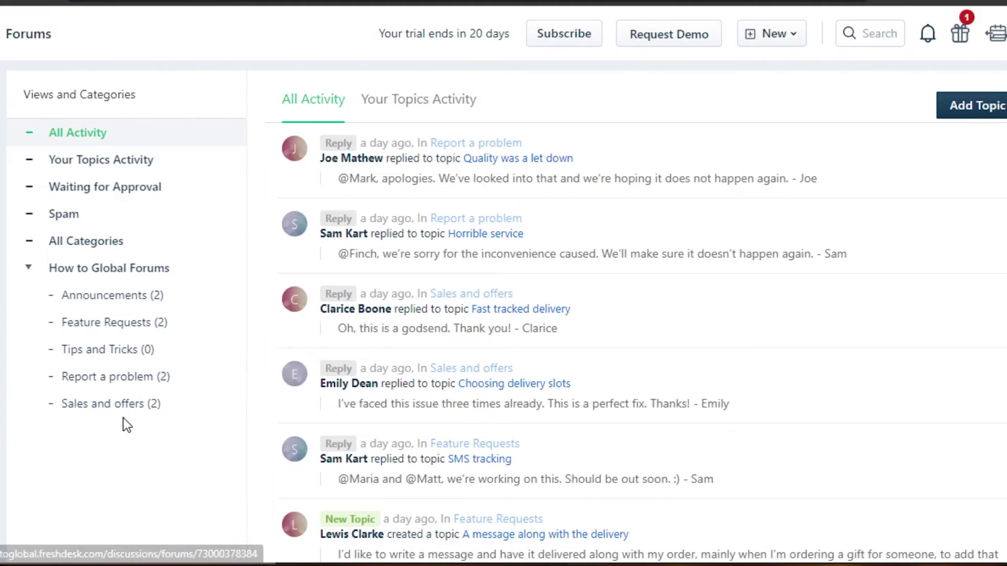
# Post an 'Invitation' topic with message 'desc' in the Announcements forum
pyautogui.click(991, 107)
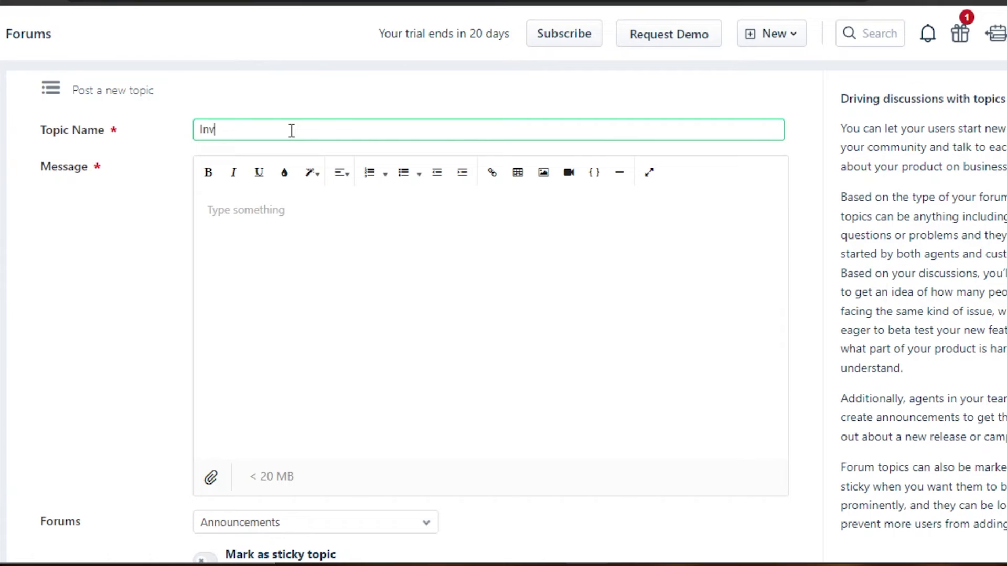
pyautogui.click(271, 211)
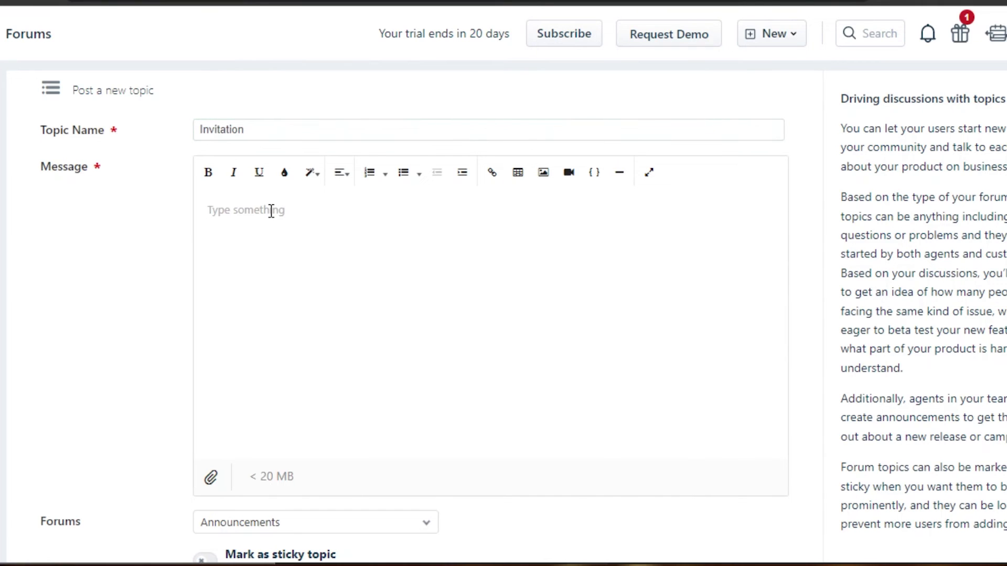
pyautogui.write('desc')
pyautogui.scroll(-4, 271, 211)
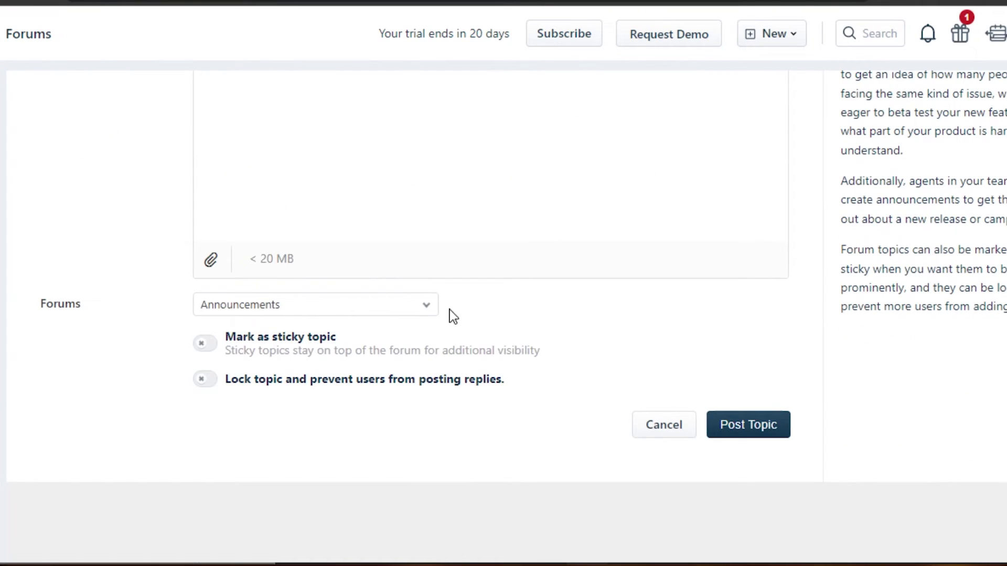
pyautogui.click(420, 312)
pyautogui.click(274, 352)
pyautogui.click(746, 426)
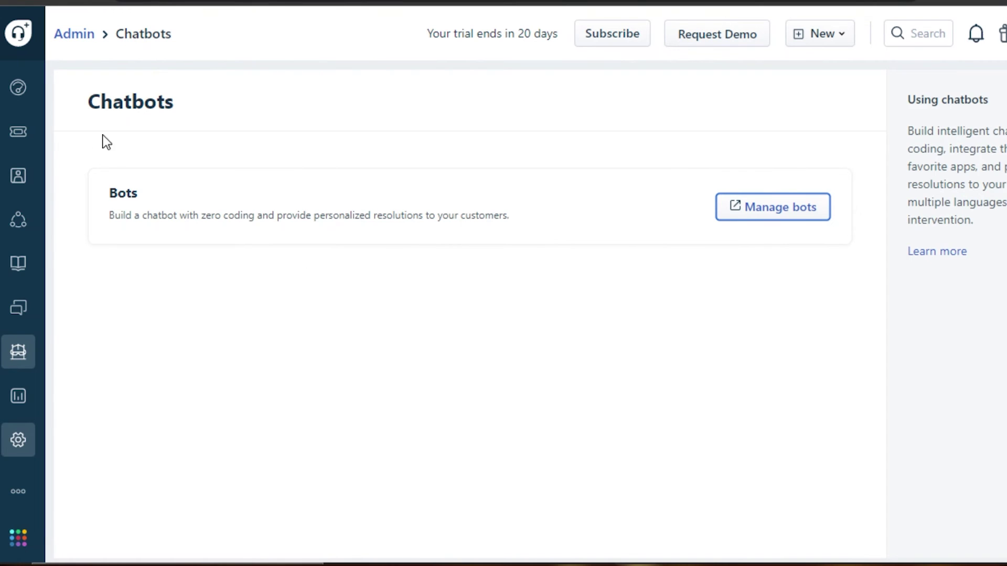
# Visit the Dashboard and Reports > Analytics, then return to the Dashboard and show the New menu
pyautogui.click(19, 91)
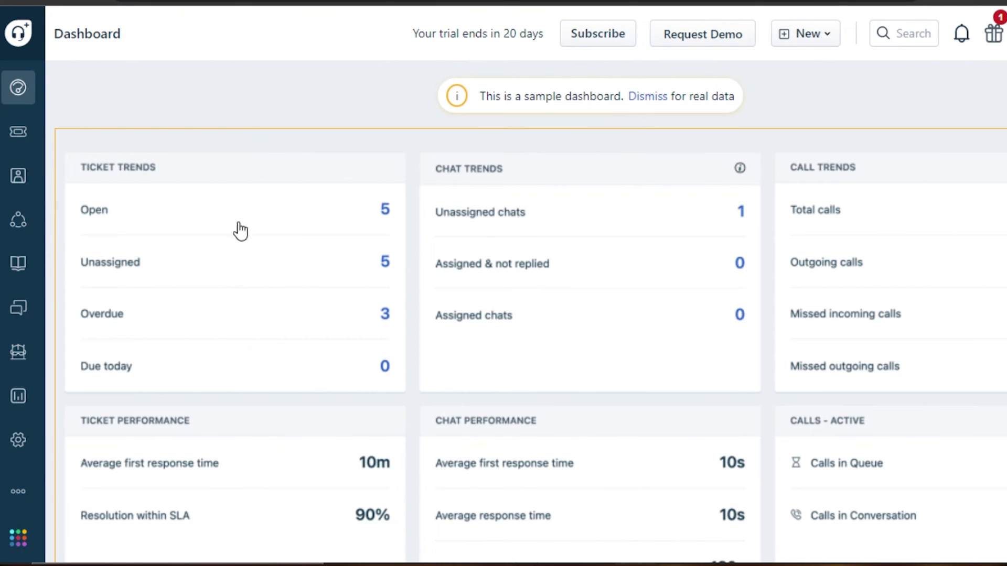
pyautogui.moveTo(17, 399)
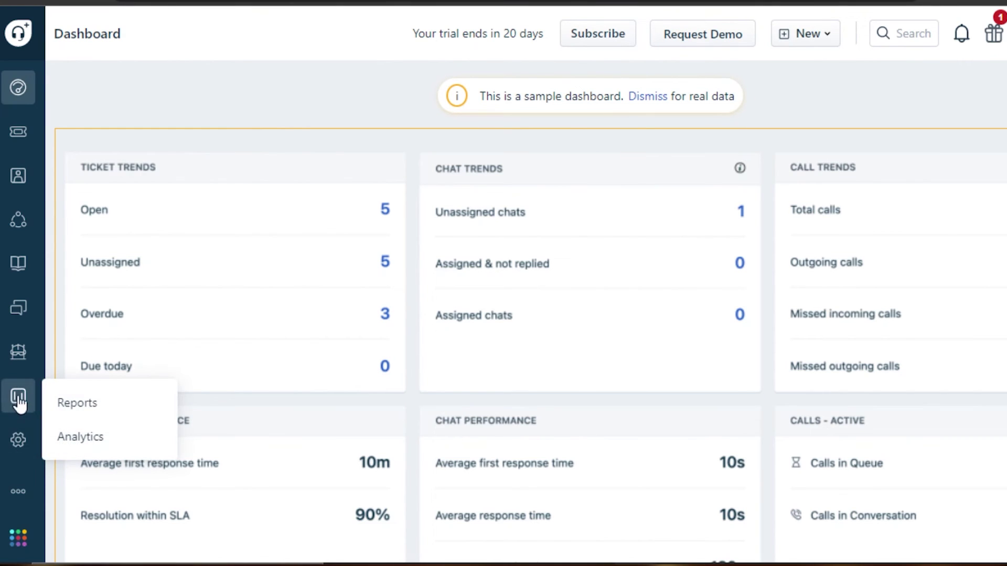
pyautogui.click(83, 441)
pyautogui.moveTo(30, 405)
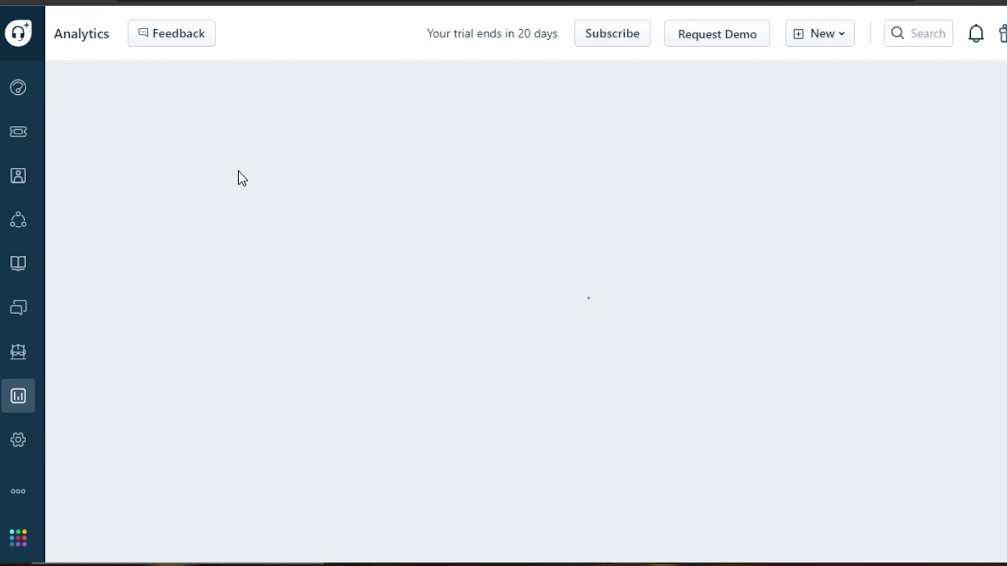
pyautogui.click(18, 88)
pyautogui.click(804, 34)
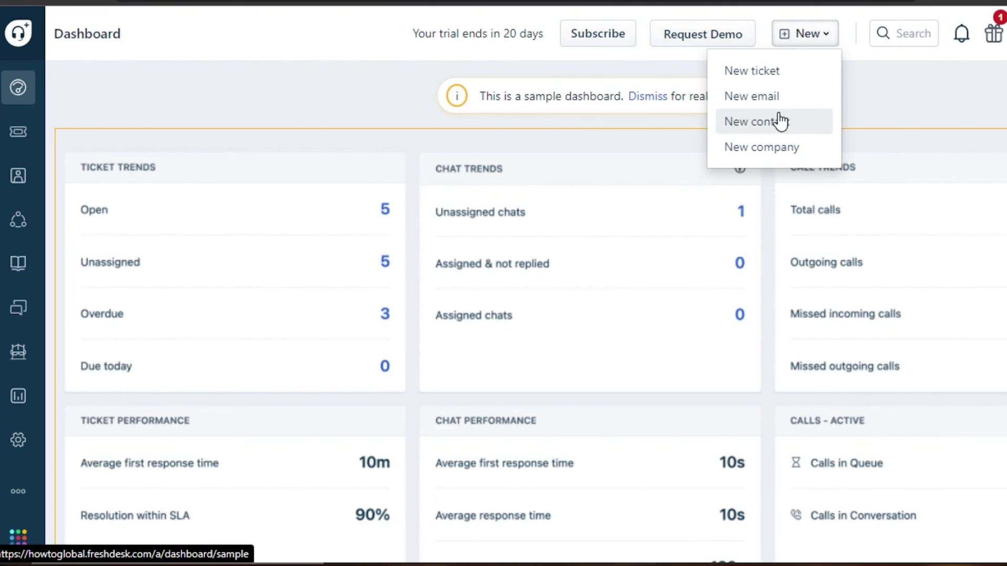
pyautogui.click(743, 97)
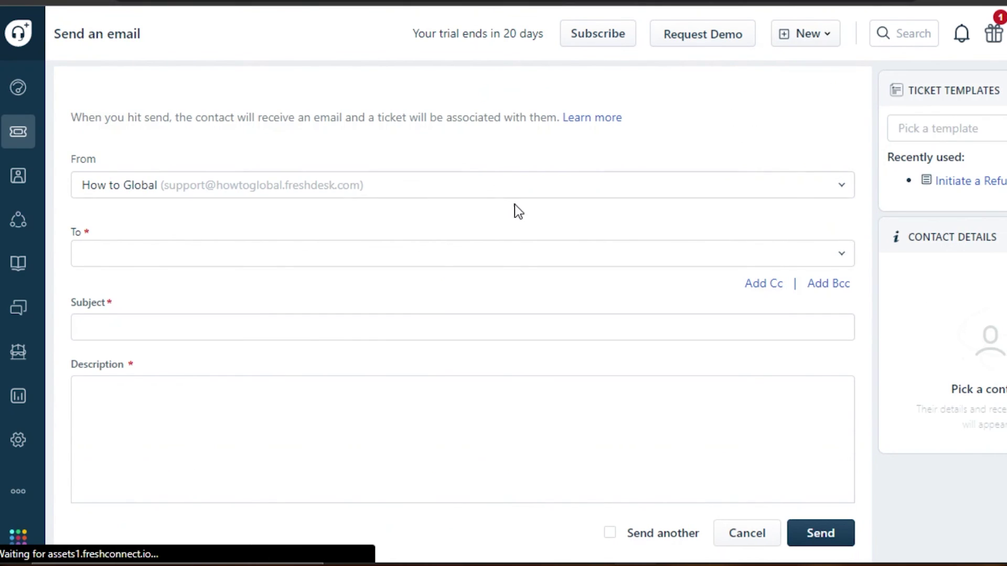
pyautogui.scroll(-5, 462, 288)
pyautogui.scroll(5, 461, 288)
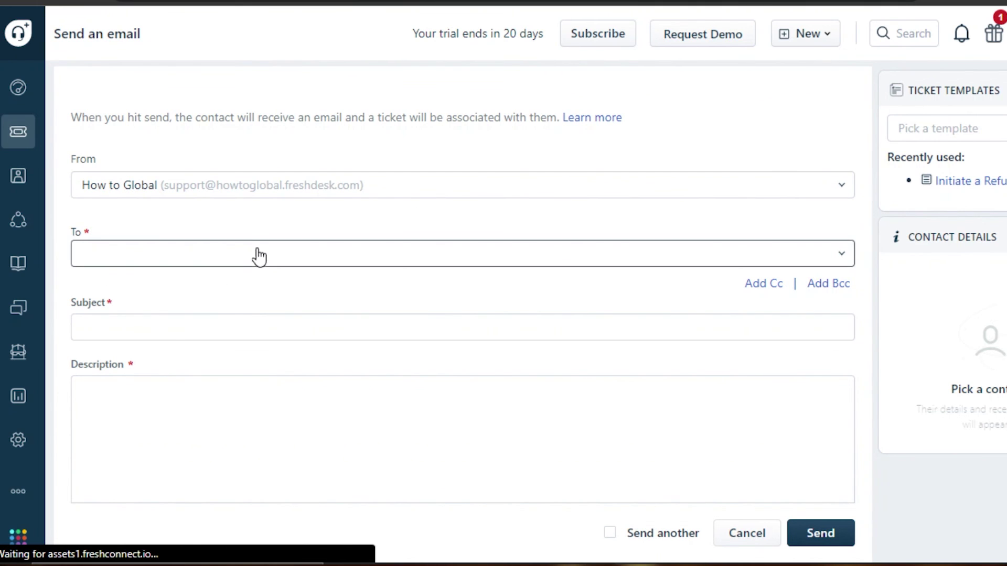
pyautogui.scroll(-5, 462, 289)
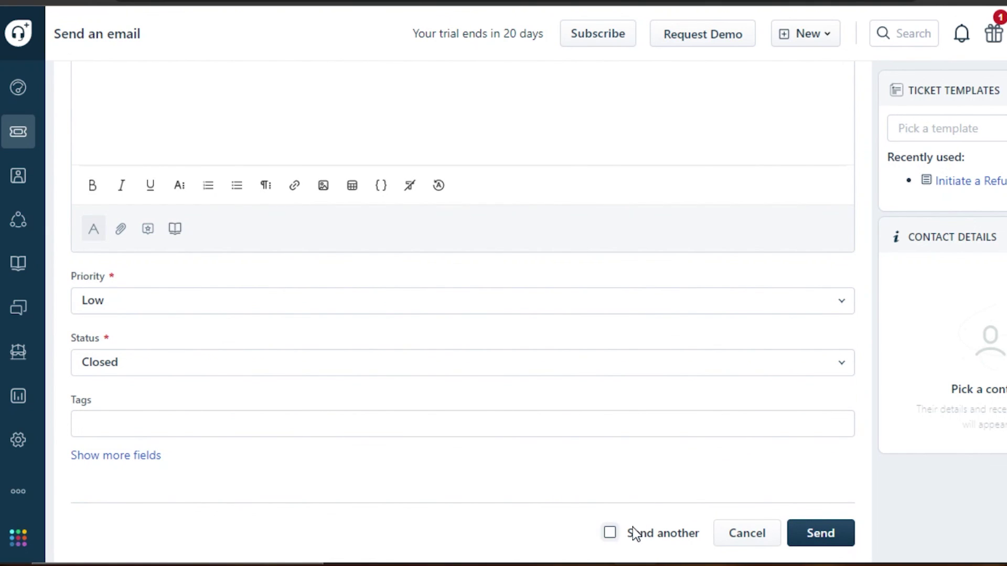
pyautogui.scroll(5, 461, 288)
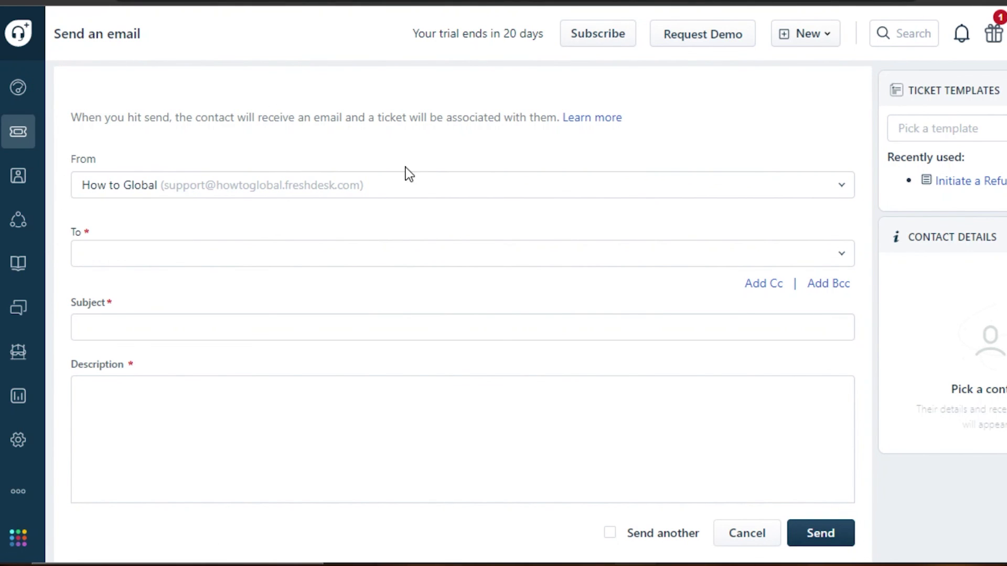
pyautogui.click(19, 85)
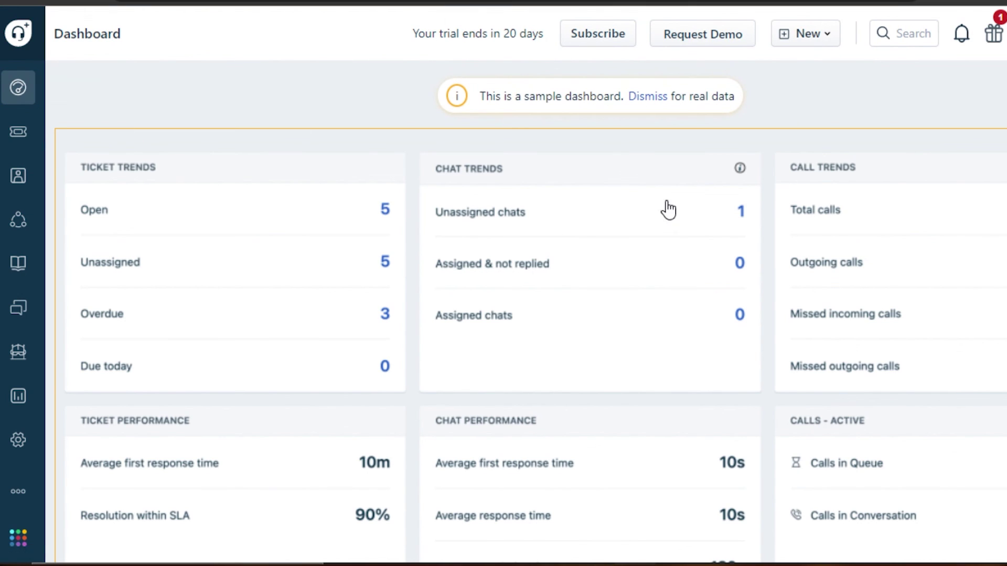
# Scroll up and down through the sample Dashboard's ticket, chat and call figures
pyautogui.scroll(-2, 524, 314)
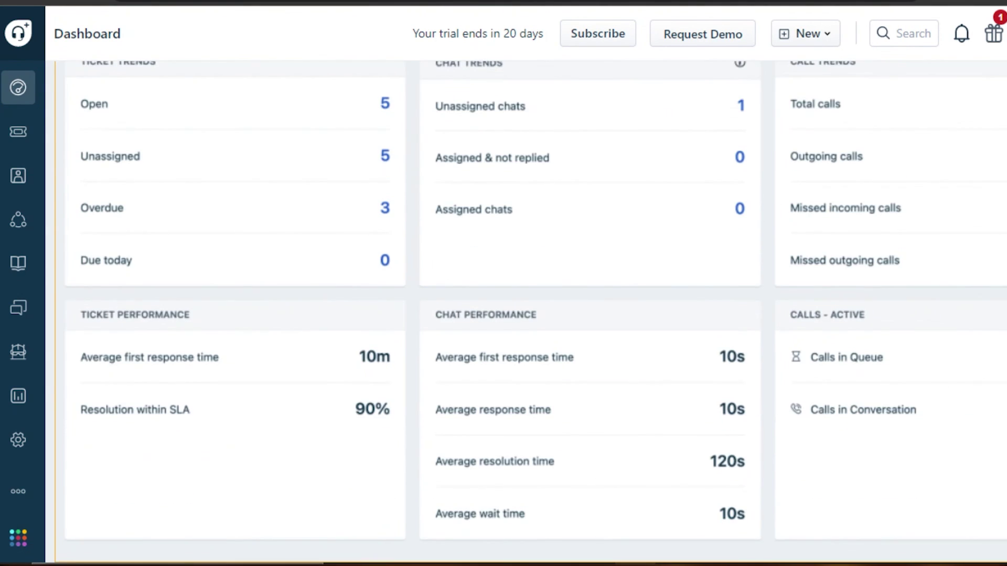
pyautogui.scroll(2, 524, 315)
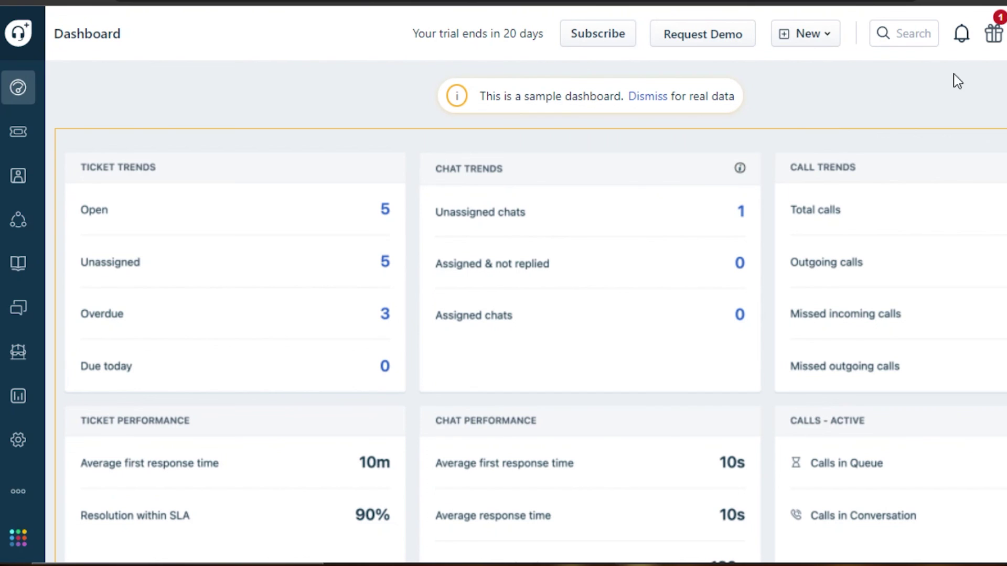
pyautogui.scroll(-2, 923, 95)
pyautogui.scroll(2, 907, 105)
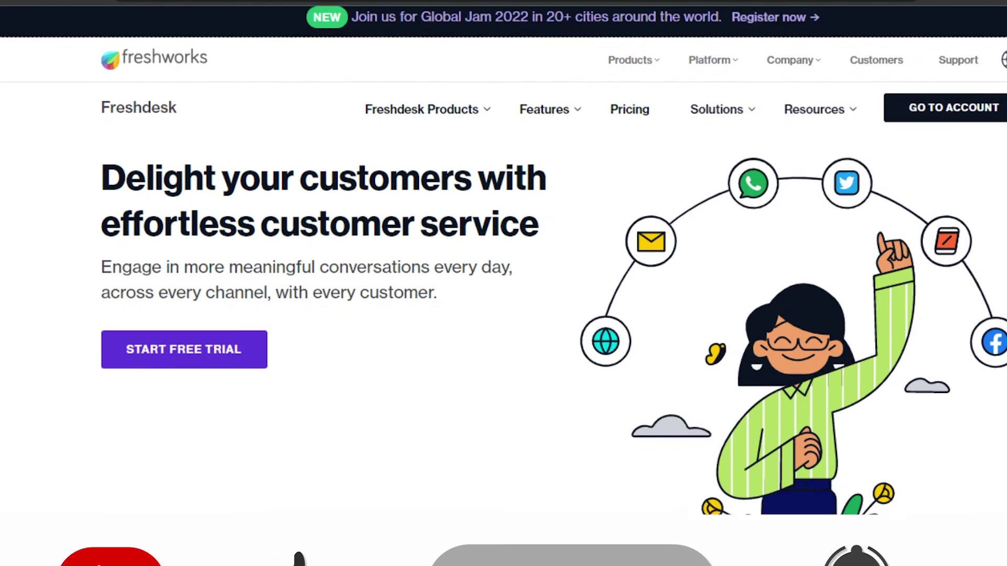
pyautogui.scroll(-2, 504, 283)
pyautogui.scroll(2, 503, 283)
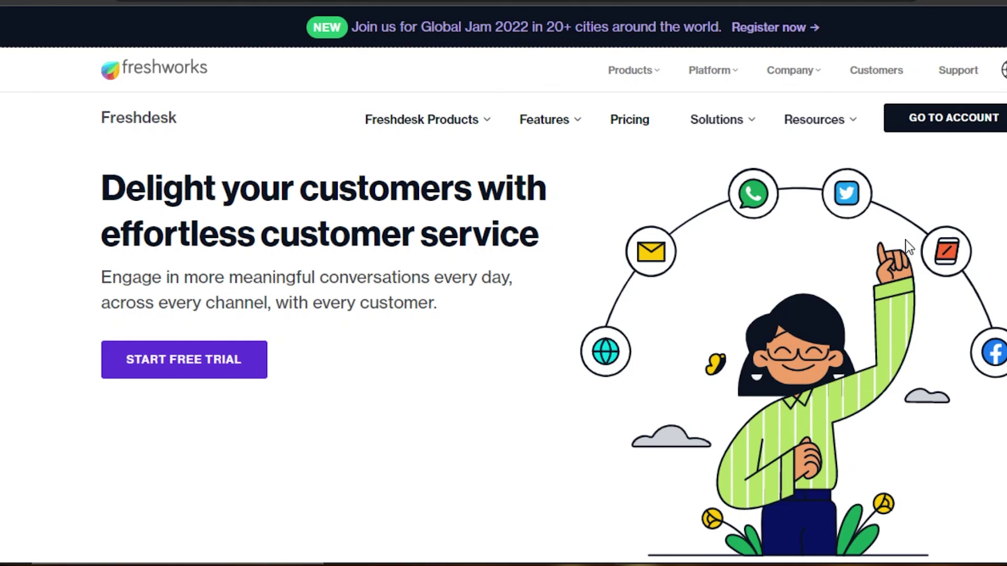